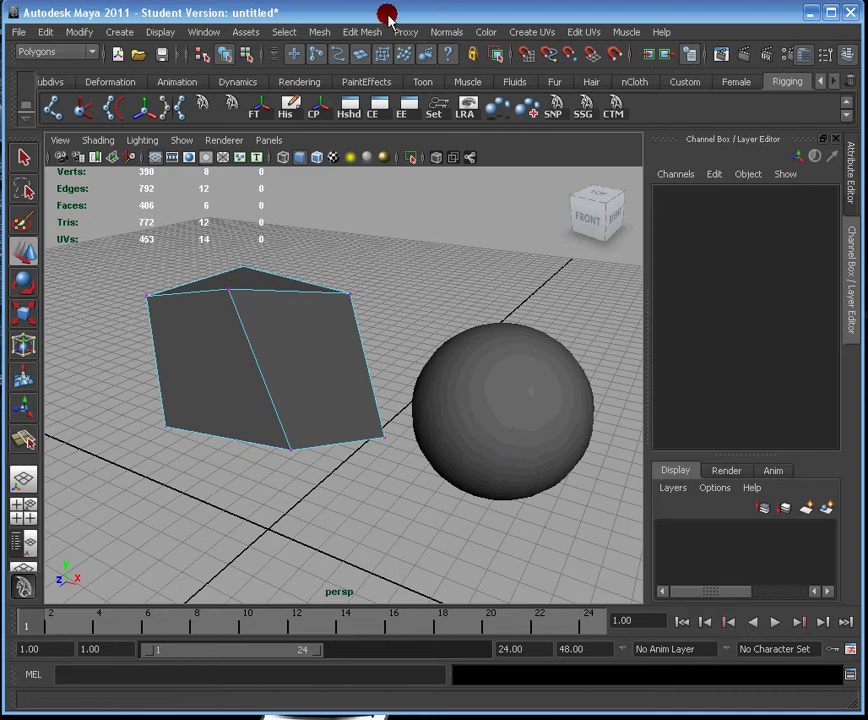
Step: Turn off the Poly Count heads-up display in the perspective view
{"action": "key", "text": "q"}
{"action": "left_click_drag", "start_coordinate": [494, 400], "coordinate": [550, 397], "text": "alt"}
{"action": "middle_click_drag", "start_coordinate": [550, 397], "coordinate": [516, 360], "text": "alt"}
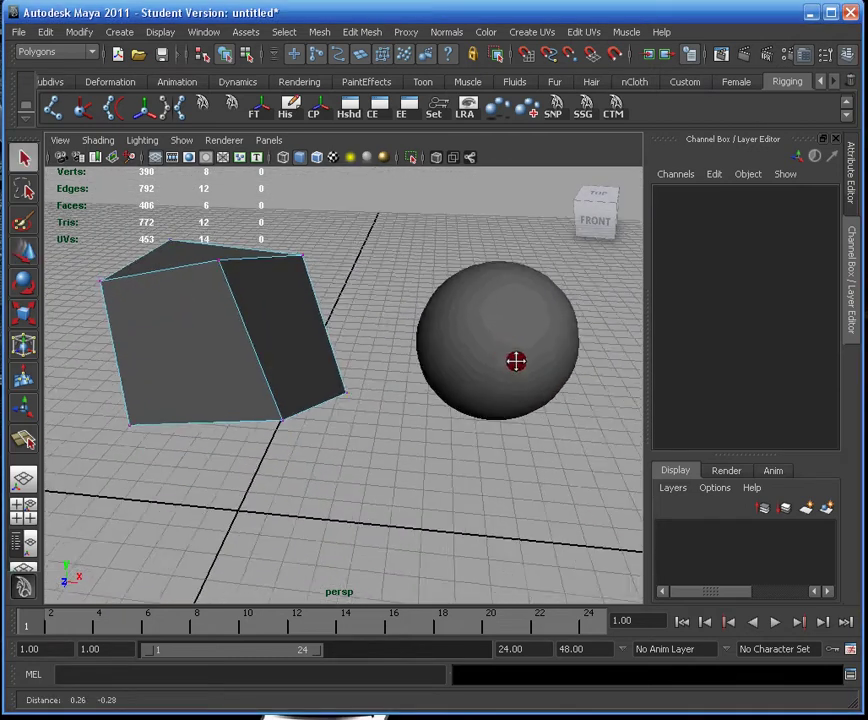
{"action": "right_click_drag", "start_coordinate": [516, 360], "coordinate": [540, 386], "text": "alt"}
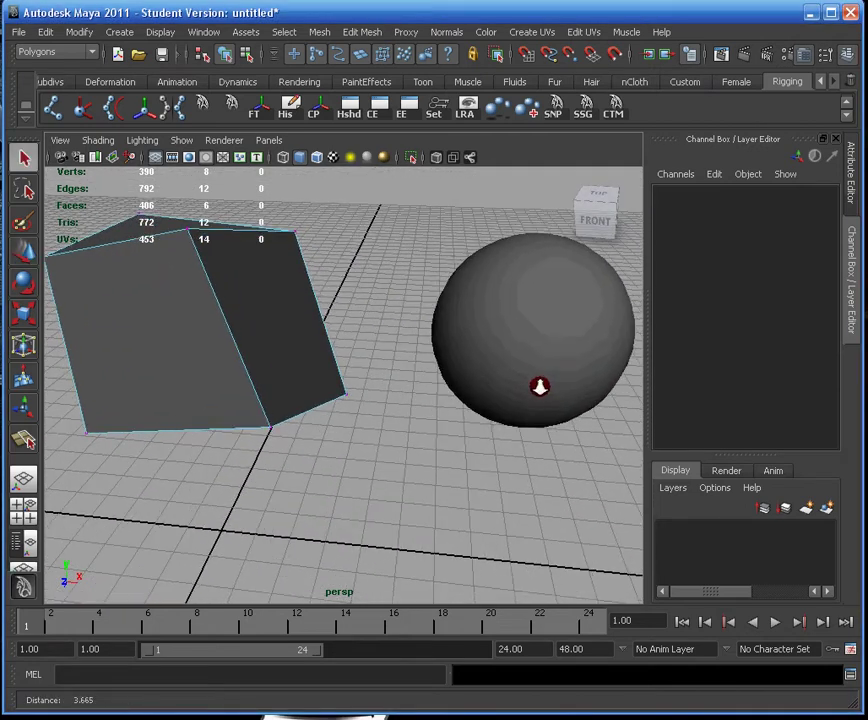
{"action": "left_click", "coordinate": [122, 32]}
{"action": "left_click", "coordinate": [160, 32]}
{"action": "mouse_move", "coordinate": [195, 92]}
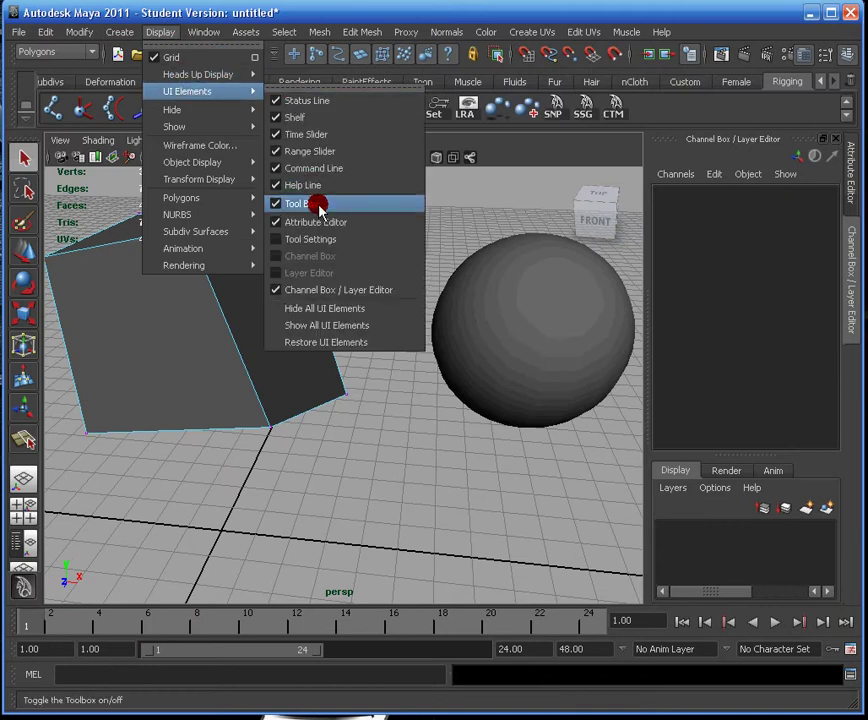
{"action": "mouse_move", "coordinate": [232, 77]}
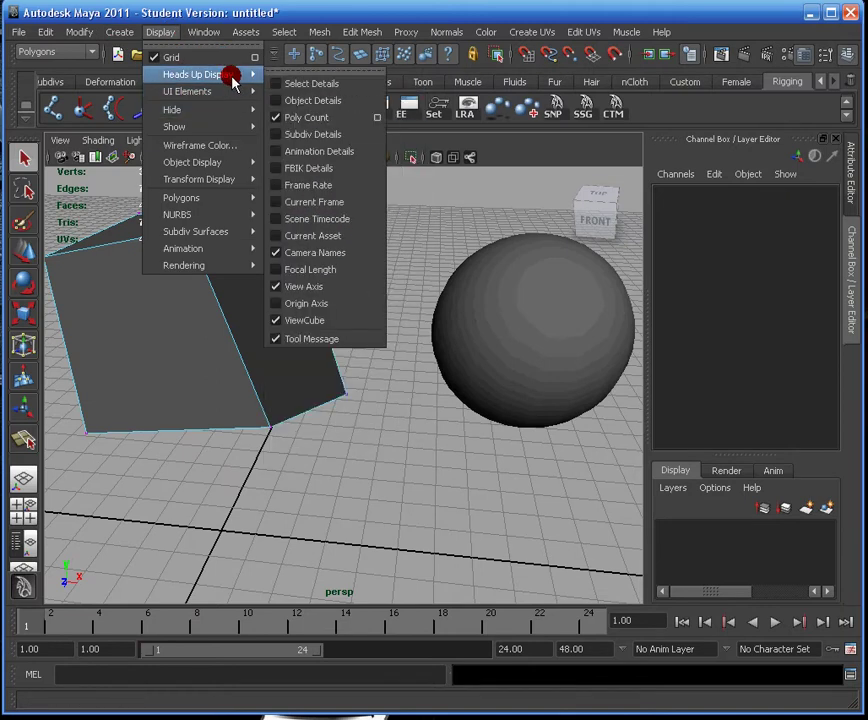
{"action": "left_click", "coordinate": [306, 117]}
Step: Select the sphere and the cube in turn, and examine the cube's uneven side faces from several angles
{"action": "left_click", "coordinate": [450, 319]}
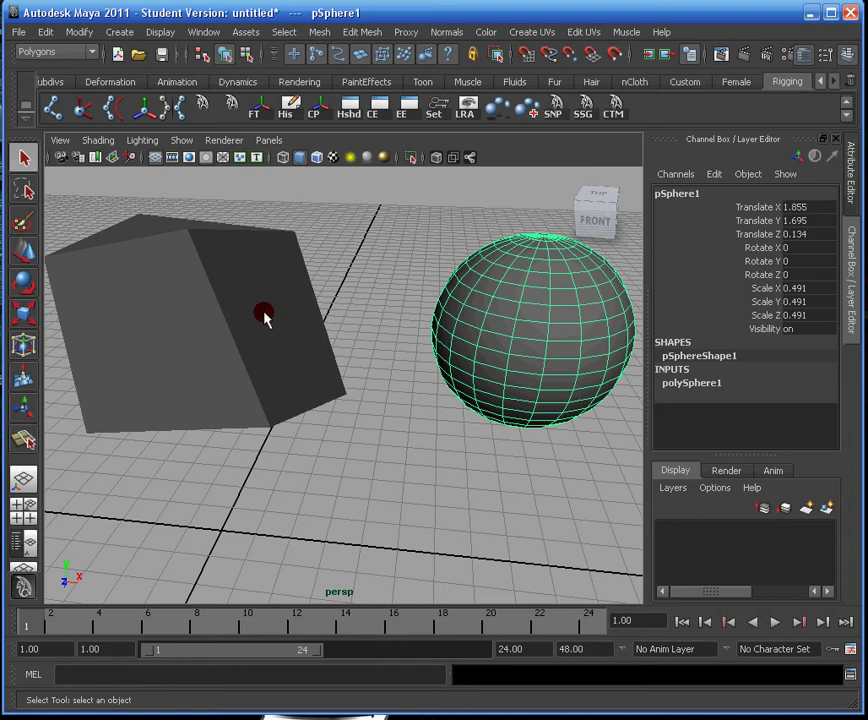
{"action": "left_click", "coordinate": [241, 322]}
{"action": "left_click_drag", "start_coordinate": [257, 304], "coordinate": [207, 289], "text": "alt"}
{"action": "right_click_drag", "start_coordinate": [207, 289], "coordinate": [286, 329], "text": "alt"}
{"action": "left_click_drag", "start_coordinate": [285, 331], "coordinate": [253, 283], "text": "alt"}
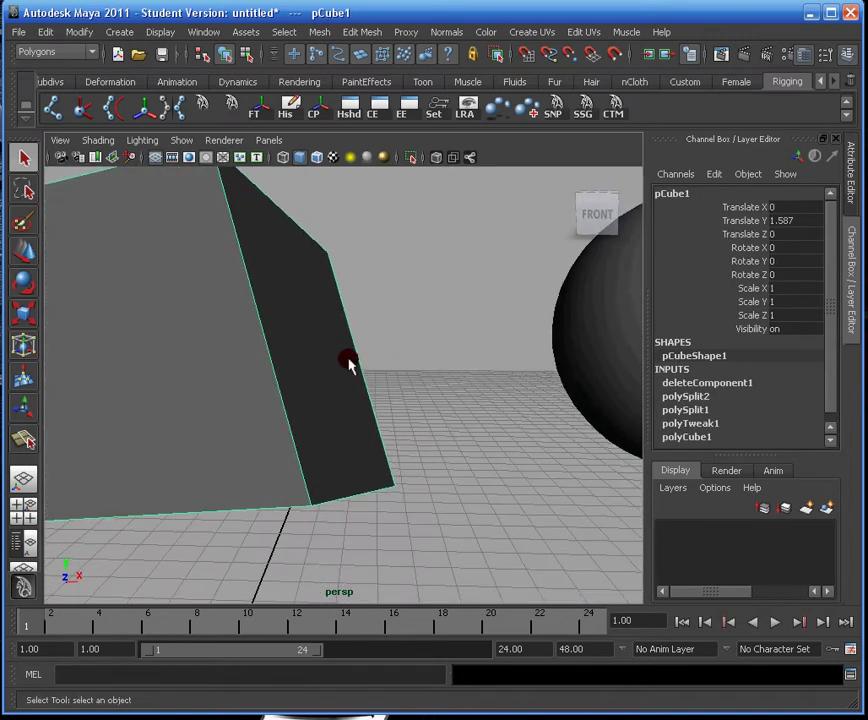
{"action": "left_click_drag", "start_coordinate": [322, 335], "coordinate": [111, 355], "text": "alt"}
{"action": "left_click", "coordinate": [110, 320]}
{"action": "left_click", "coordinate": [351, 349]}
{"action": "left_click_drag", "start_coordinate": [351, 349], "coordinate": [296, 343], "text": "alt"}
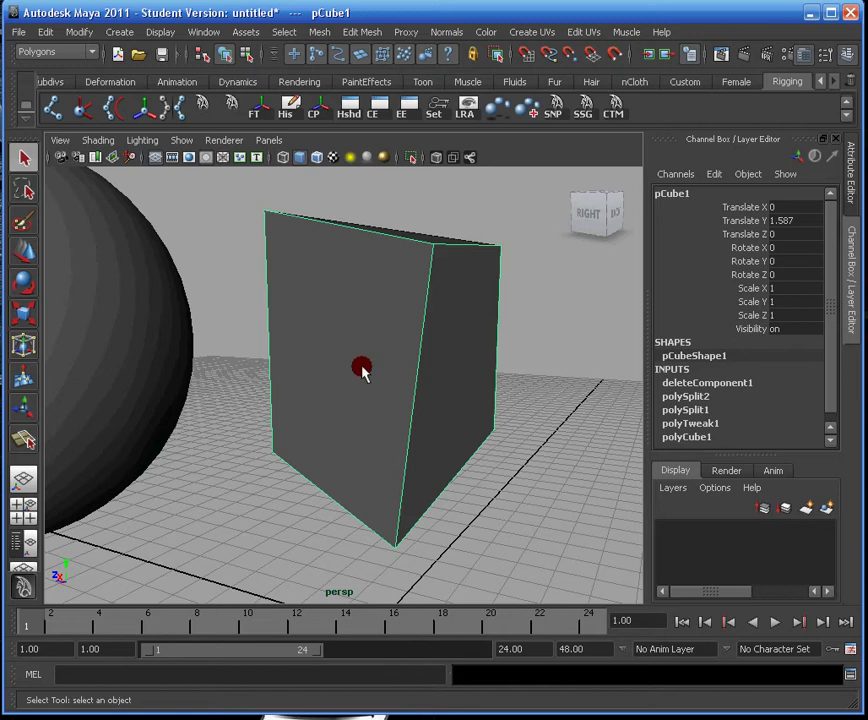
{"action": "left_click_drag", "start_coordinate": [306, 335], "coordinate": [364, 366], "text": "alt"}
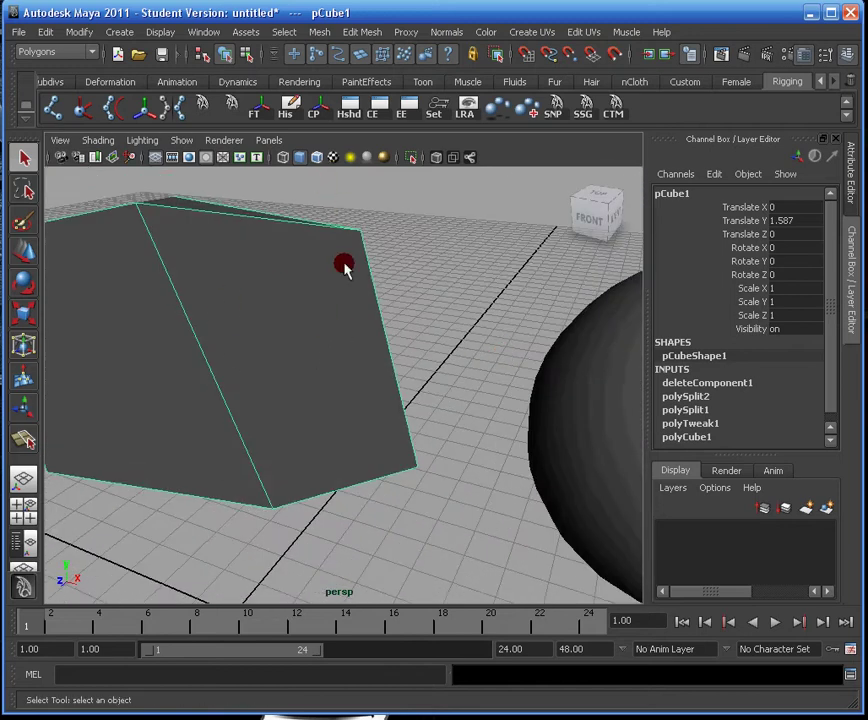
{"action": "left_click", "coordinate": [126, 33]}
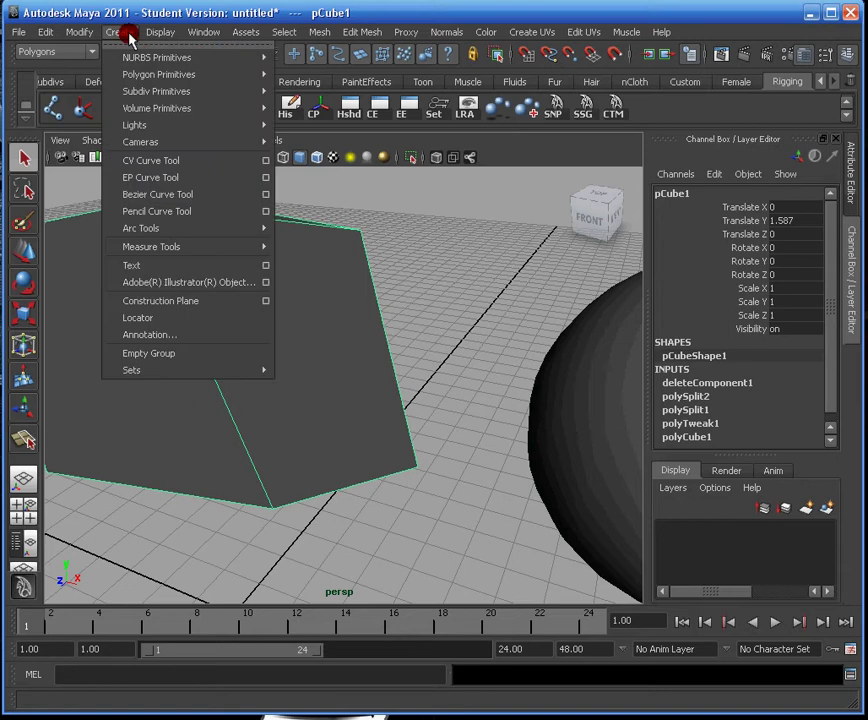
{"action": "left_click", "coordinate": [129, 36]}
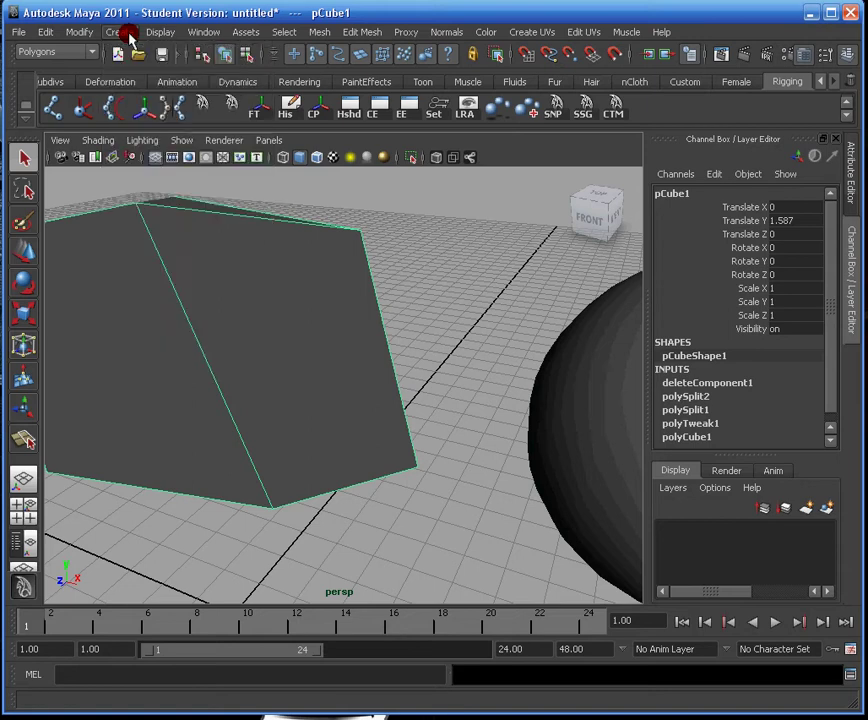
Step: Switch the sphere to vertex editing and pull one vertex on the side facing the cube outward into a spike
{"action": "left_click", "coordinate": [566, 368]}
{"action": "left_click_drag", "start_coordinate": [525, 415], "coordinate": [587, 422], "text": "alt"}
{"action": "middle_click_drag", "start_coordinate": [587, 422], "coordinate": [475, 411], "text": "alt"}
{"action": "right_click_drag", "start_coordinate": [470, 409], "coordinate": [536, 374], "text": "alt"}
{"action": "right_click_drag", "start_coordinate": [437, 316], "coordinate": [396, 303]}
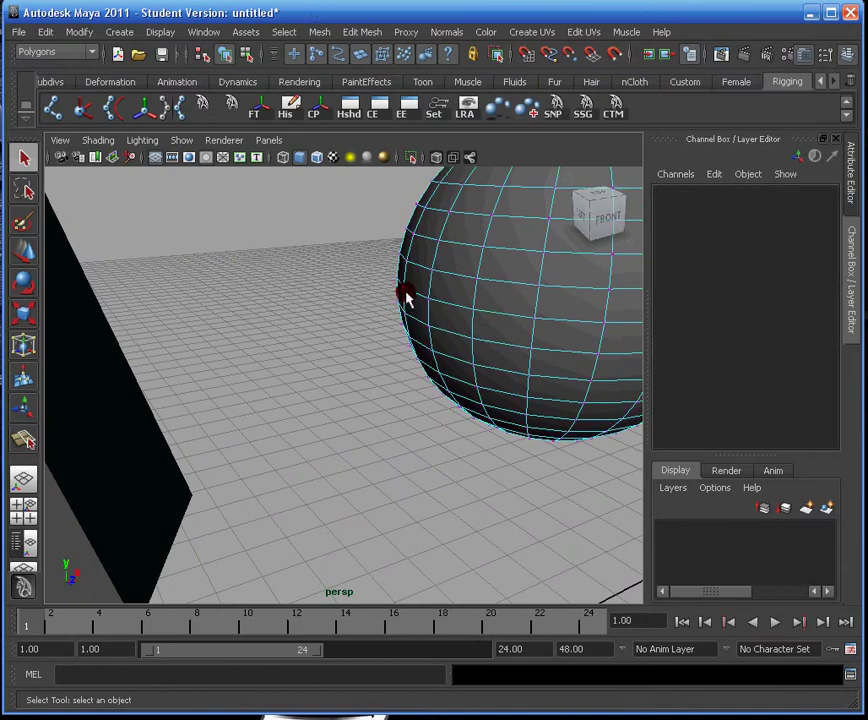
{"action": "left_click", "coordinate": [404, 290]}
{"action": "left_click_drag", "start_coordinate": [485, 323], "coordinate": [527, 353], "text": "alt"}
{"action": "key", "text": "w"}
{"action": "left_click_drag", "start_coordinate": [441, 307], "coordinate": [353, 306], "text": "alt"}
{"action": "middle_click_drag", "start_coordinate": [453, 258], "coordinate": [392, 275]}
{"action": "left_click", "coordinate": [346, 365]}
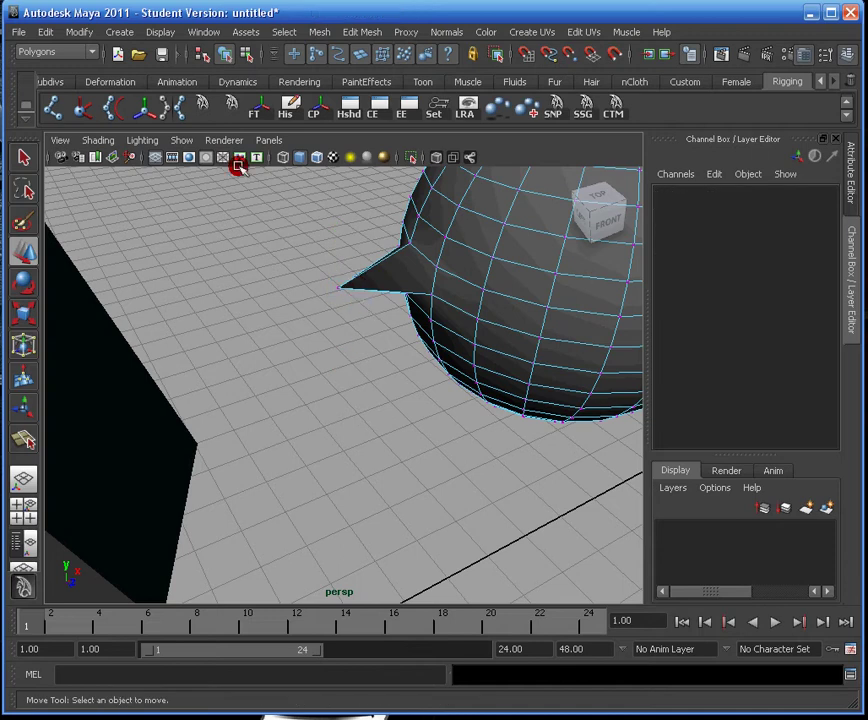
Step: Return the sphere to object mode and center its pivot
{"action": "left_click", "coordinate": [228, 55]}
{"action": "left_click_drag", "start_coordinate": [387, 313], "coordinate": [420, 330], "text": "alt"}
{"action": "left_click", "coordinate": [118, 33]}
{"action": "mouse_move", "coordinate": [89, 36]}
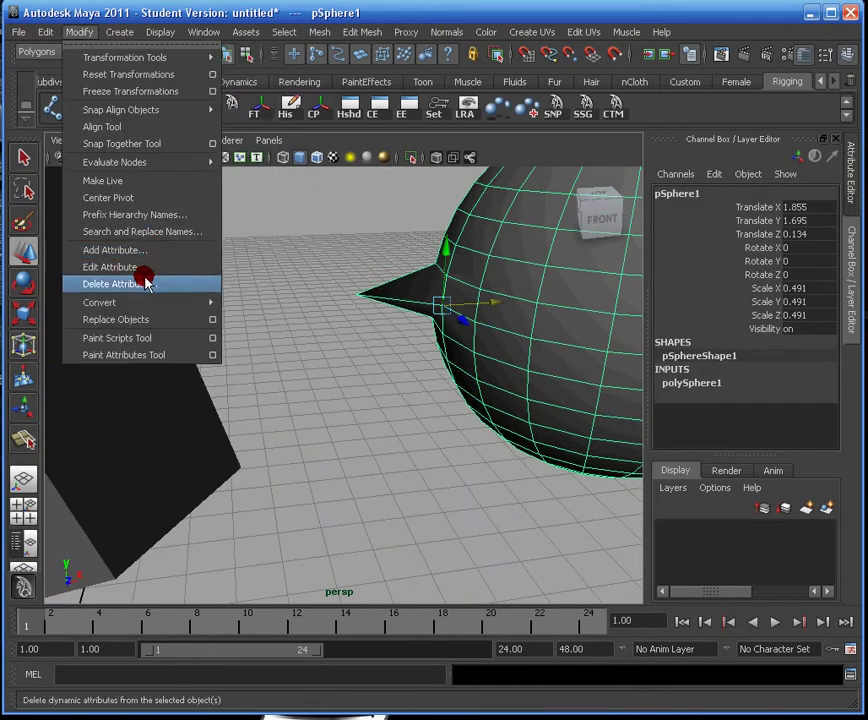
{"action": "left_click", "coordinate": [134, 197]}
Step: Switch the cube to vertex editing and pull the lower rear corner of its side face outward toward the sphere
{"action": "left_click", "coordinate": [312, 298]}
{"action": "left_click_drag", "start_coordinate": [312, 299], "coordinate": [471, 362], "text": "alt"}
{"action": "left_click", "coordinate": [407, 345]}
{"action": "left_click_drag", "start_coordinate": [411, 232], "coordinate": [362, 298], "text": "alt"}
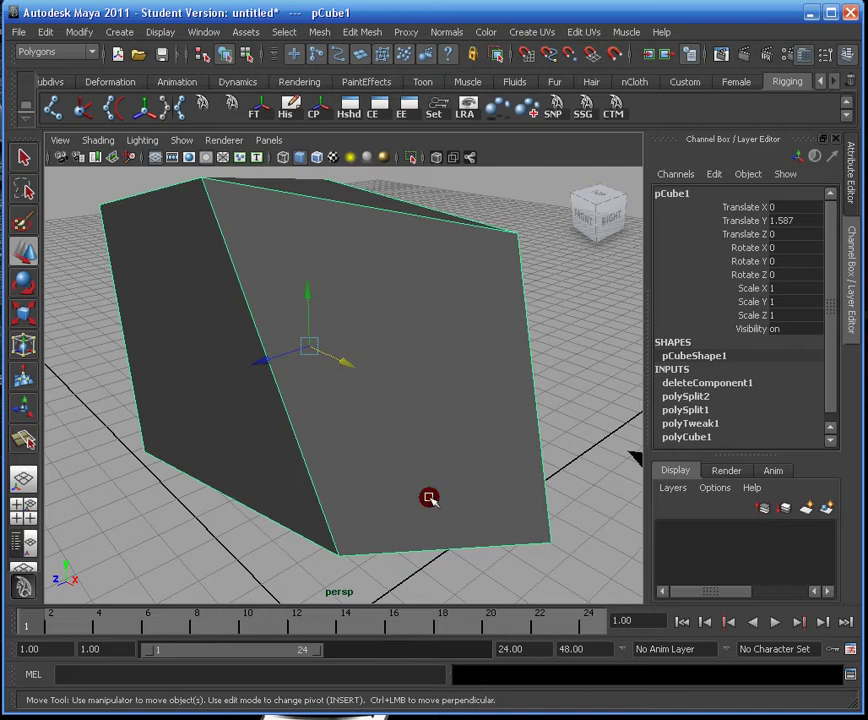
{"action": "left_click_drag", "start_coordinate": [275, 325], "coordinate": [345, 330], "text": "alt"}
{"action": "right_click_drag", "start_coordinate": [345, 330], "coordinate": [293, 332]}
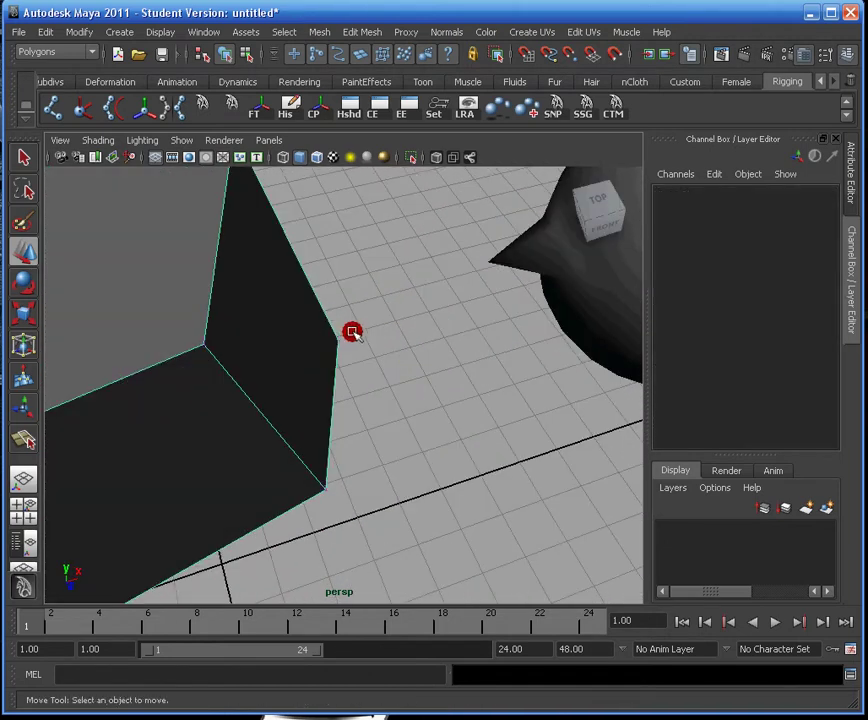
{"action": "left_click_drag", "start_coordinate": [345, 334], "coordinate": [335, 348]}
{"action": "left_click_drag", "start_coordinate": [382, 326], "coordinate": [459, 355]}
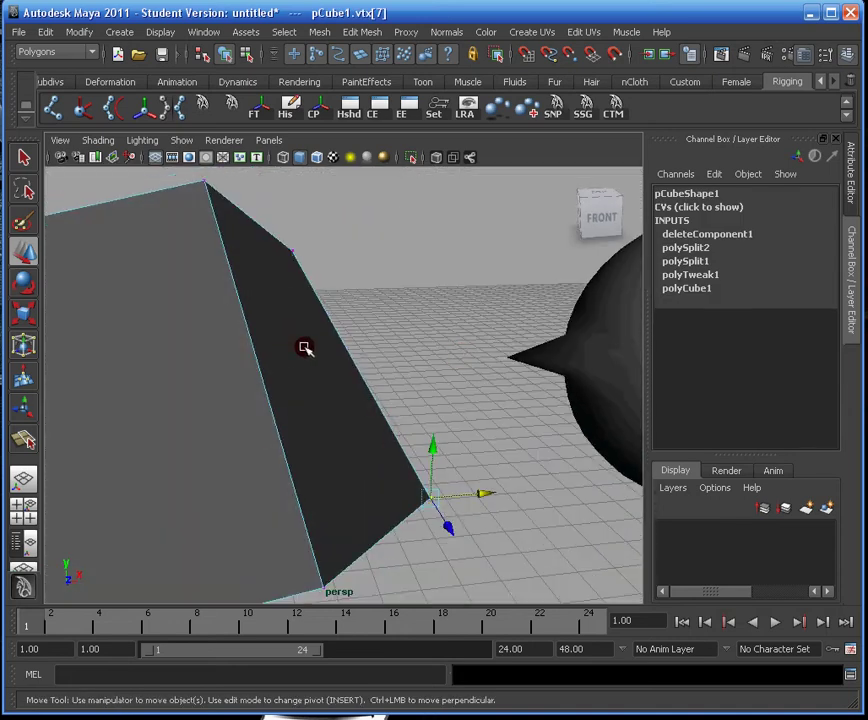
{"action": "left_click", "coordinate": [325, 372]}
Step: Split the cube's bent side face diagonally from its upper front corner to its lower rear corner with the Split Polygon Tool
{"action": "left_click_drag", "start_coordinate": [442, 368], "coordinate": [202, 374], "text": "alt"}
{"action": "left_click_drag", "start_coordinate": [286, 372], "coordinate": [375, 386], "text": "alt"}
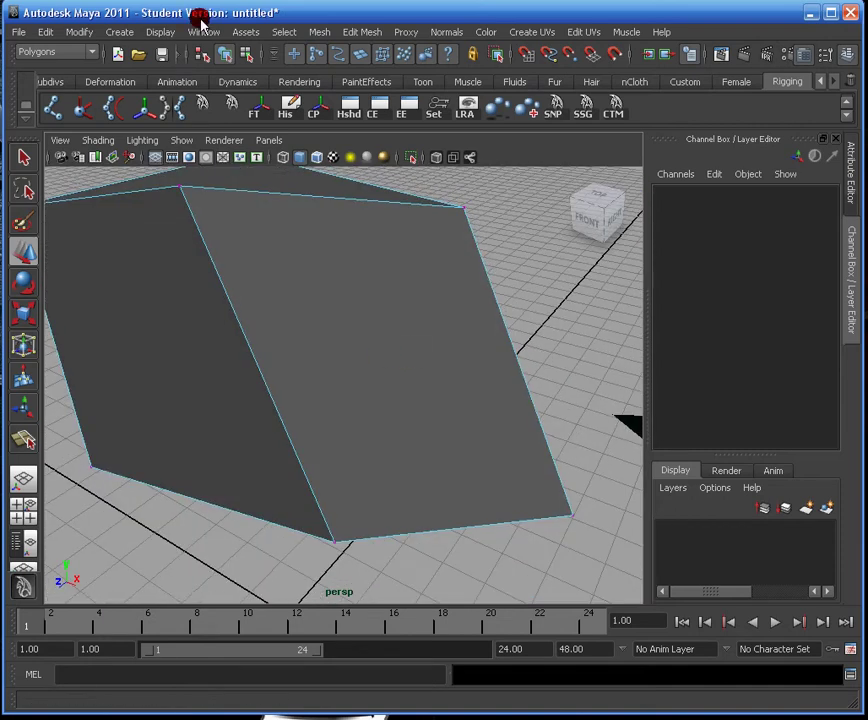
{"action": "left_click_drag", "start_coordinate": [252, 169], "coordinate": [400, 280], "text": "alt"}
{"action": "left_click", "coordinate": [232, 33]}
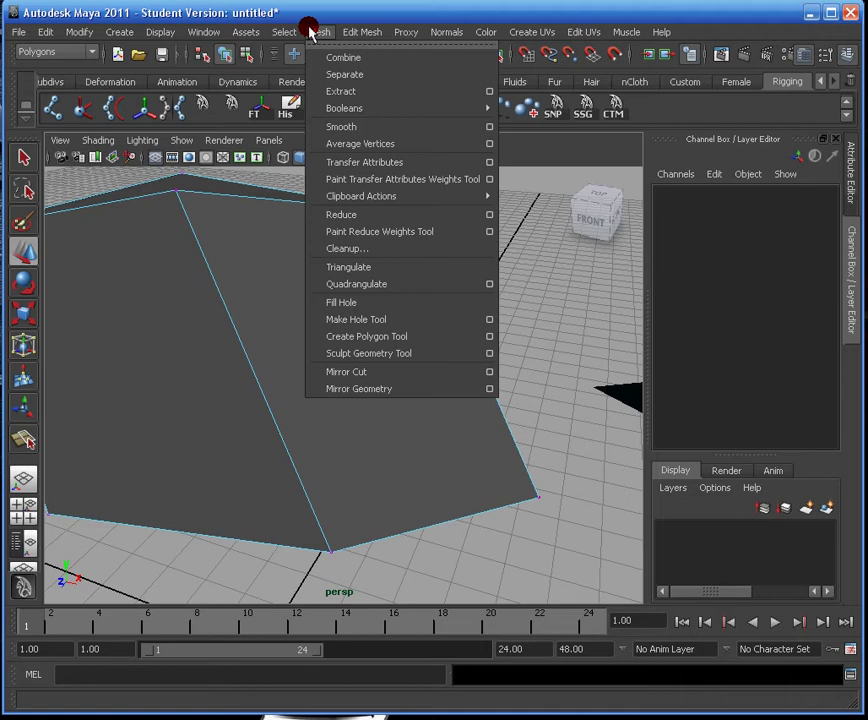
{"action": "mouse_move", "coordinate": [368, 32]}
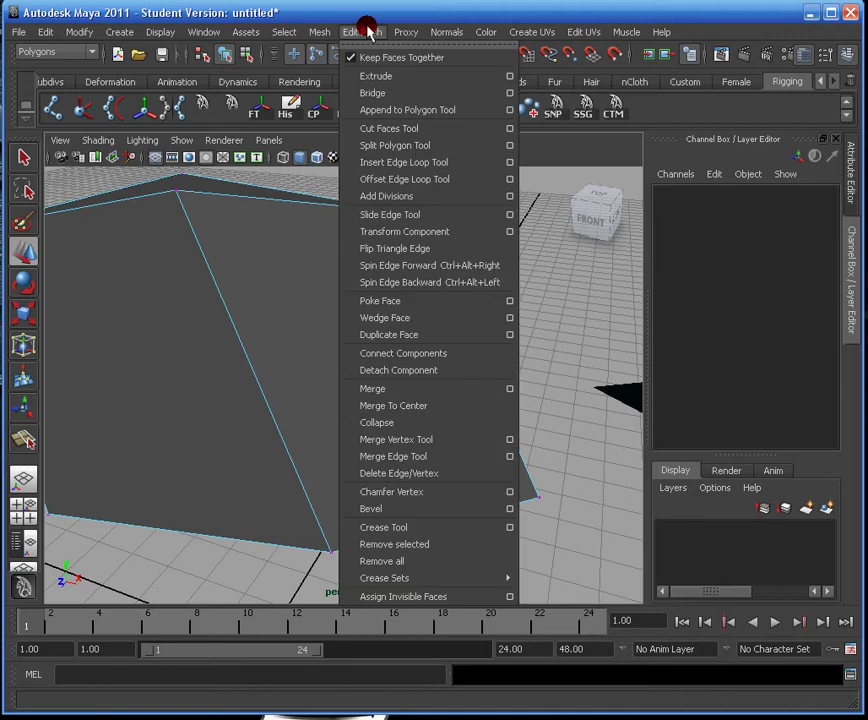
{"action": "left_click", "coordinate": [414, 148]}
{"action": "left_click_drag", "start_coordinate": [205, 258], "coordinate": [132, 136]}
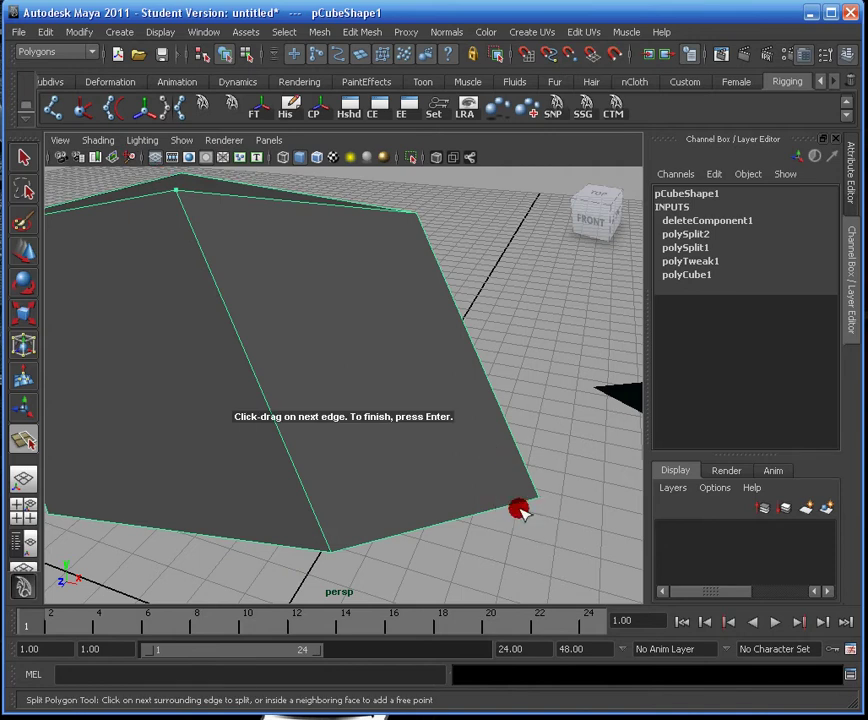
{"action": "left_click", "coordinate": [546, 495]}
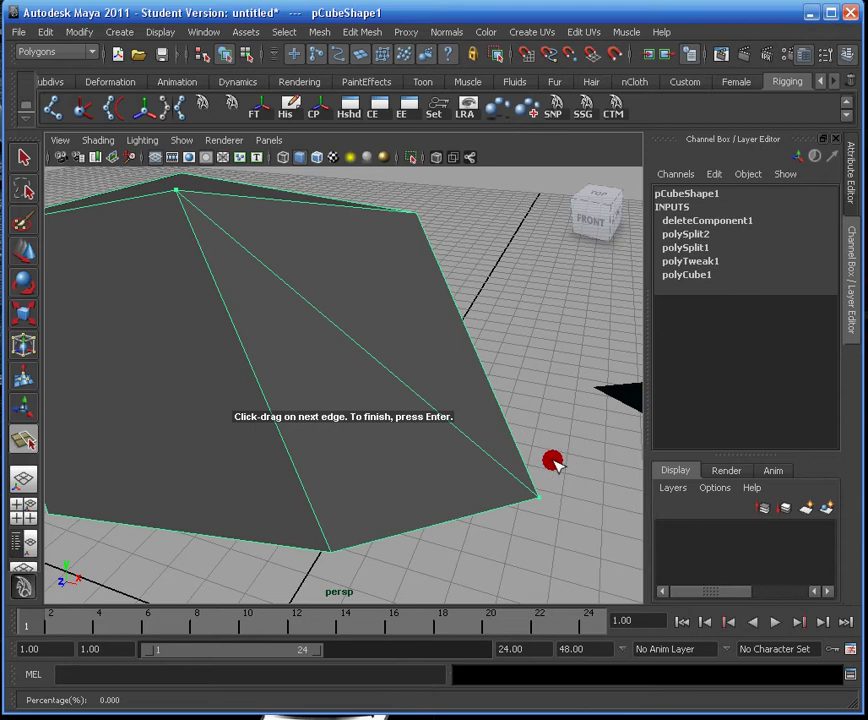
{"action": "key", "text": "Return"}
Step: Split the same side face along the opposite diagonal, from its upper rear corner to its lower front corner
{"action": "key", "text": "g"}
{"action": "left_click_drag", "start_coordinate": [452, 301], "coordinate": [337, 188]}
{"action": "left_click_drag", "start_coordinate": [307, 496], "coordinate": [390, 611]}
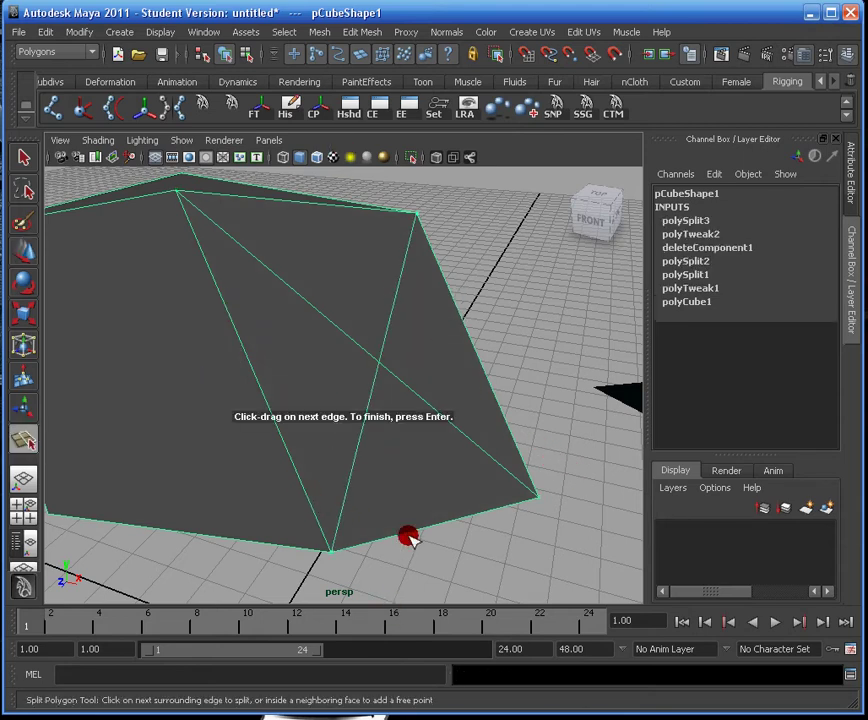
{"action": "key", "text": "Return"}
Step: Examine from several angles how the two crossing diagonals divide the cube's bent side face
{"action": "left_click_drag", "start_coordinate": [349, 378], "coordinate": [270, 334], "text": "alt"}
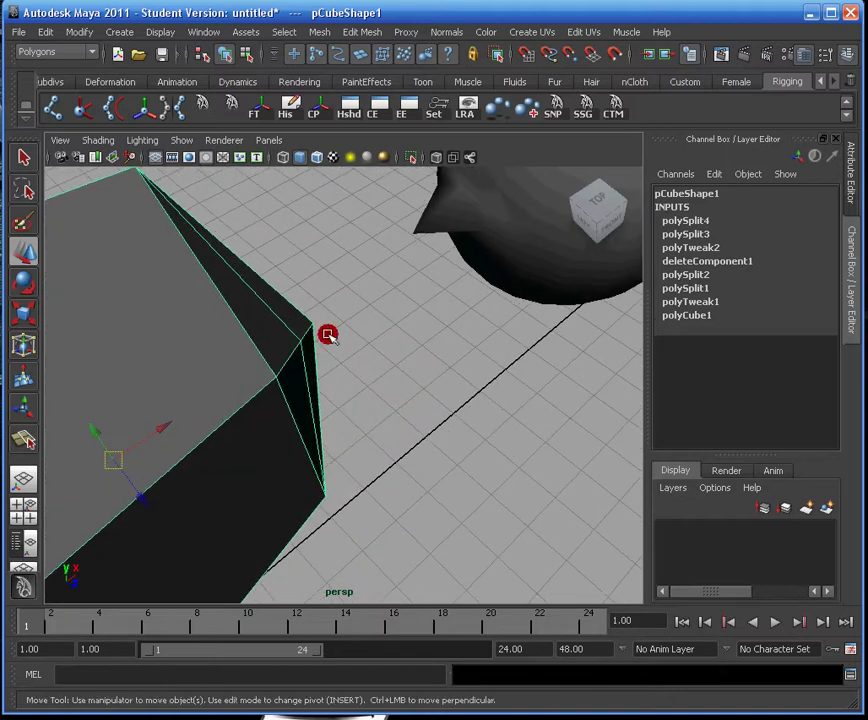
{"action": "left_click_drag", "start_coordinate": [376, 352], "coordinate": [300, 318], "text": "alt"}
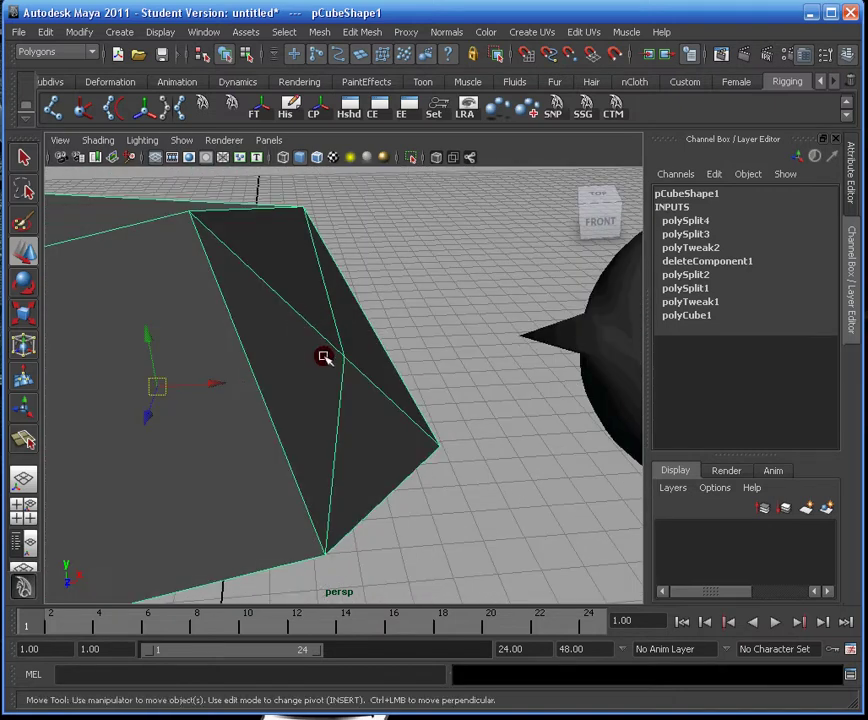
{"action": "left_click_drag", "start_coordinate": [331, 368], "coordinate": [197, 298], "text": "alt"}
{"action": "left_click_drag", "start_coordinate": [278, 386], "coordinate": [257, 364], "text": "alt"}
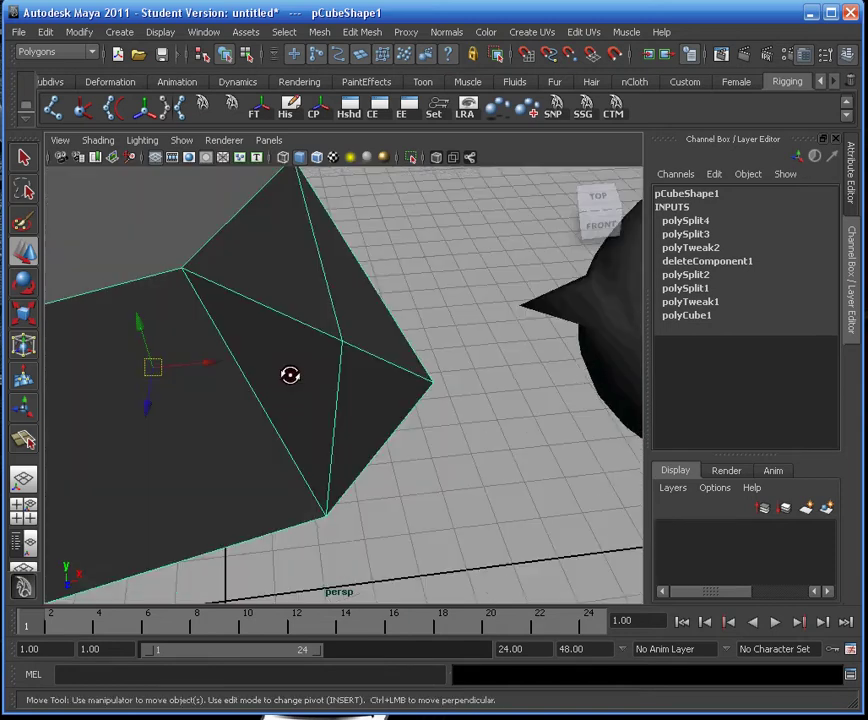
{"action": "left_click_drag", "start_coordinate": [190, 301], "coordinate": [139, 251], "text": "alt"}
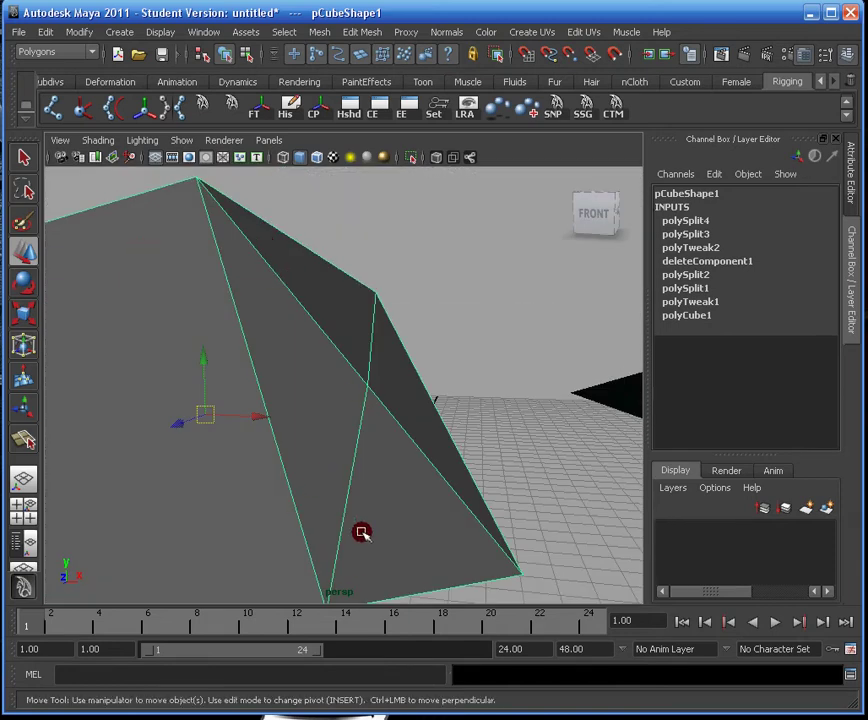
{"action": "left_click_drag", "start_coordinate": [323, 273], "coordinate": [327, 372], "text": "alt"}
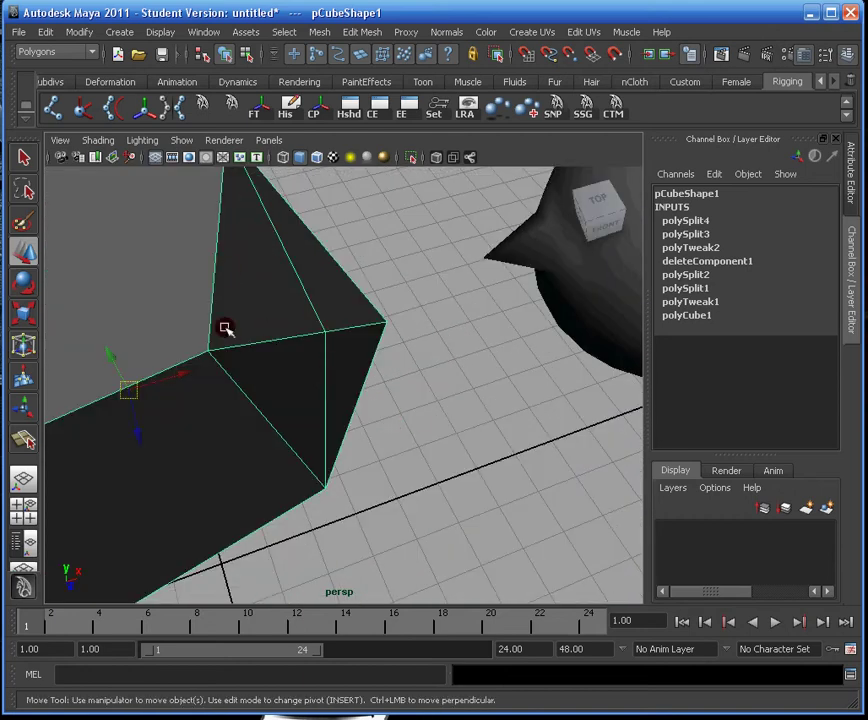
{"action": "left_click_drag", "start_coordinate": [338, 296], "coordinate": [273, 283], "text": "alt"}
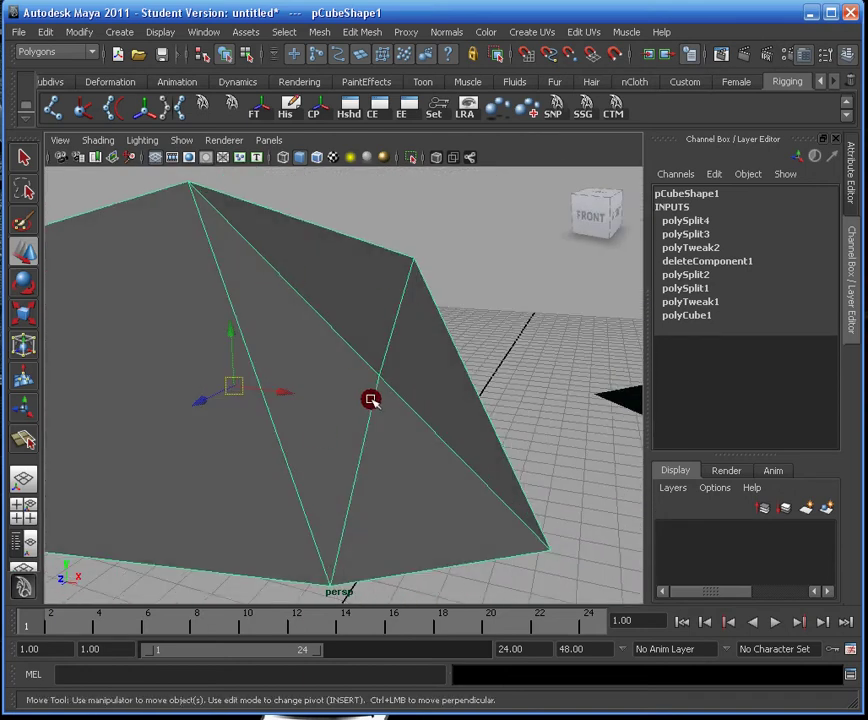
{"action": "mouse_move", "coordinate": [438, 328]}
{"action": "left_mouse_down", "text": "alt"}
{"action": "mouse_move", "coordinate": [413, 316]}
{"action": "mouse_move", "coordinate": [432, 312]}
{"action": "mouse_move", "coordinate": [440, 344]}
{"action": "left_mouse_up", "text": "alt"}
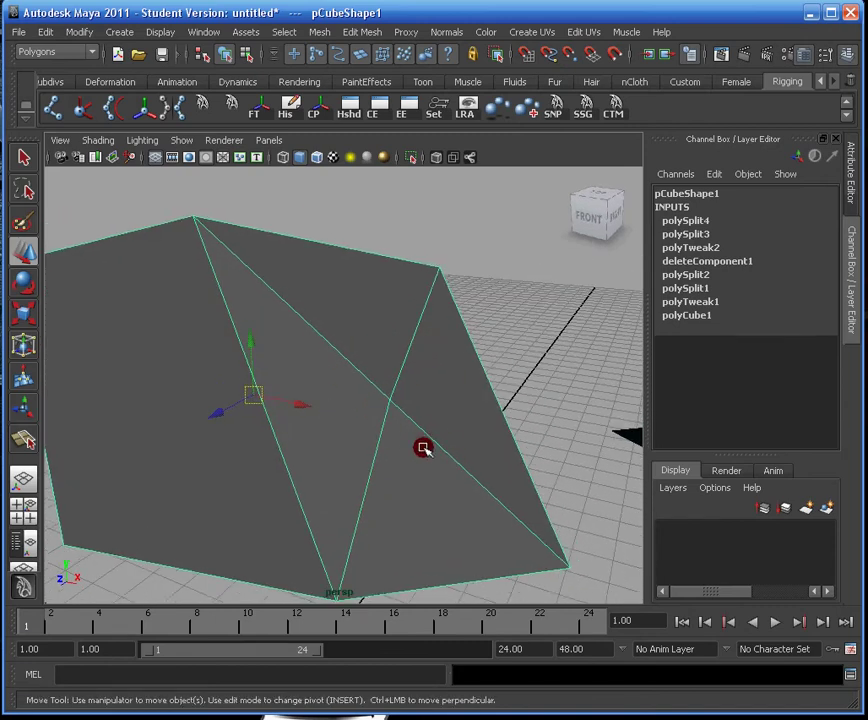
{"action": "middle_click_drag", "start_coordinate": [433, 443], "coordinate": [449, 358], "text": "alt"}
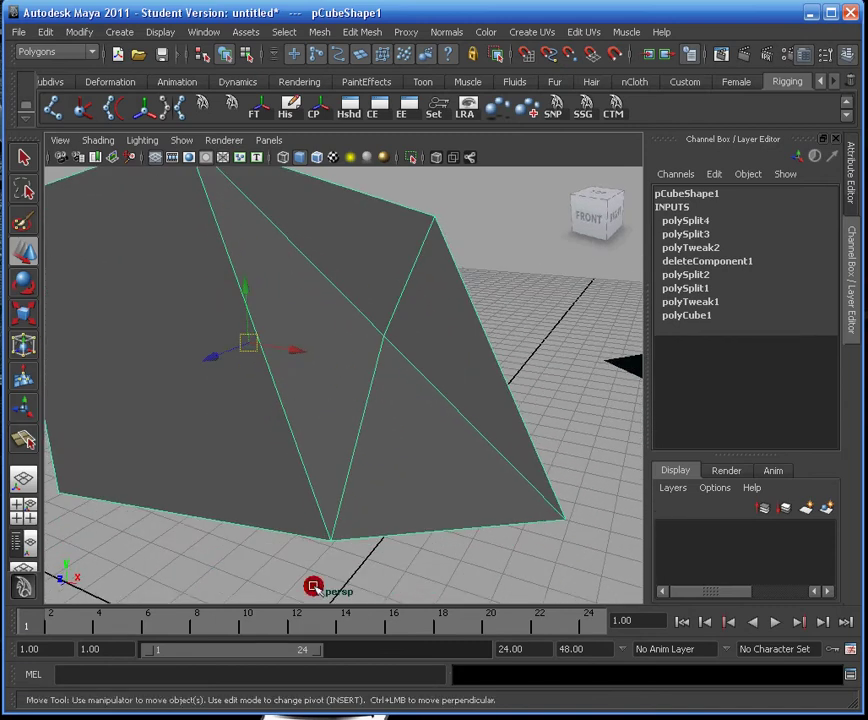
{"action": "left_click_drag", "start_coordinate": [294, 270], "coordinate": [342, 326], "text": "alt"}
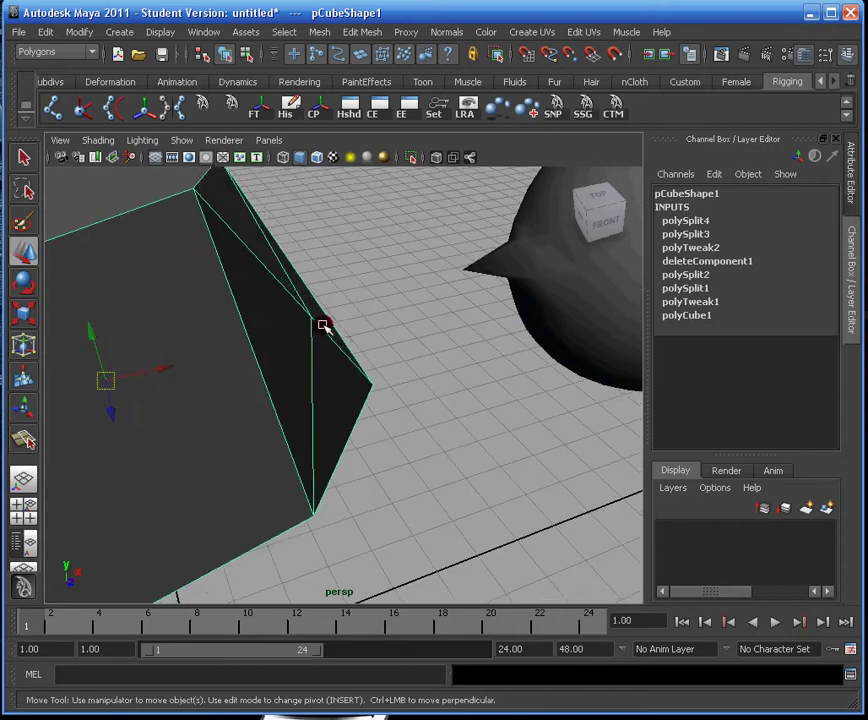
Step: Try to delete the vertex where the two diagonals cross, and undo the deletion
{"action": "left_click", "coordinate": [310, 316]}
{"action": "key", "text": "Delete"}
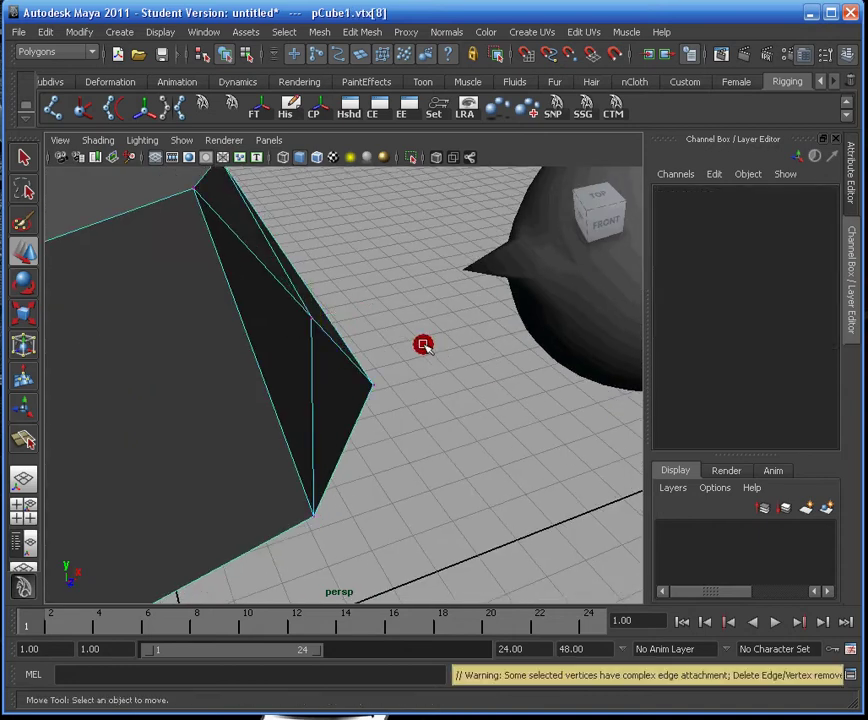
{"action": "key", "text": "ctrl+z"}
Step: Remove the crossing vertex and its attached diagonals from the side face with Delete Edge/Vertex
{"action": "left_click", "coordinate": [319, 31]}
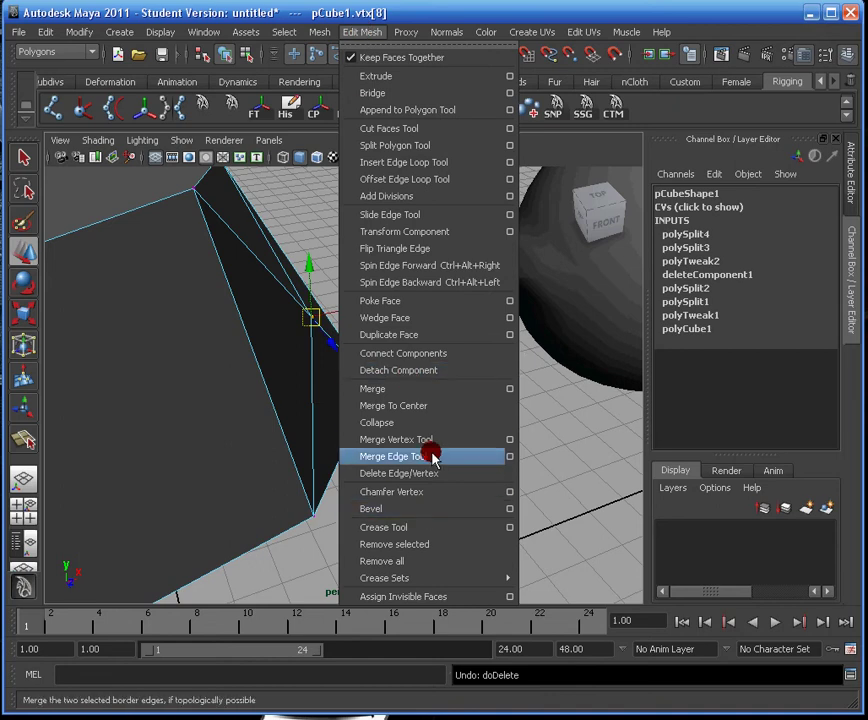
{"action": "left_click", "coordinate": [434, 470]}
{"action": "mouse_move", "coordinate": [380, 262]}
{"action": "left_mouse_down", "text": "alt"}
{"action": "mouse_move", "coordinate": [370, 264]}
{"action": "mouse_move", "coordinate": [380, 272]}
{"action": "left_mouse_up", "text": "alt"}
{"action": "left_click_drag", "start_coordinate": [313, 318], "coordinate": [262, 267], "text": "alt"}
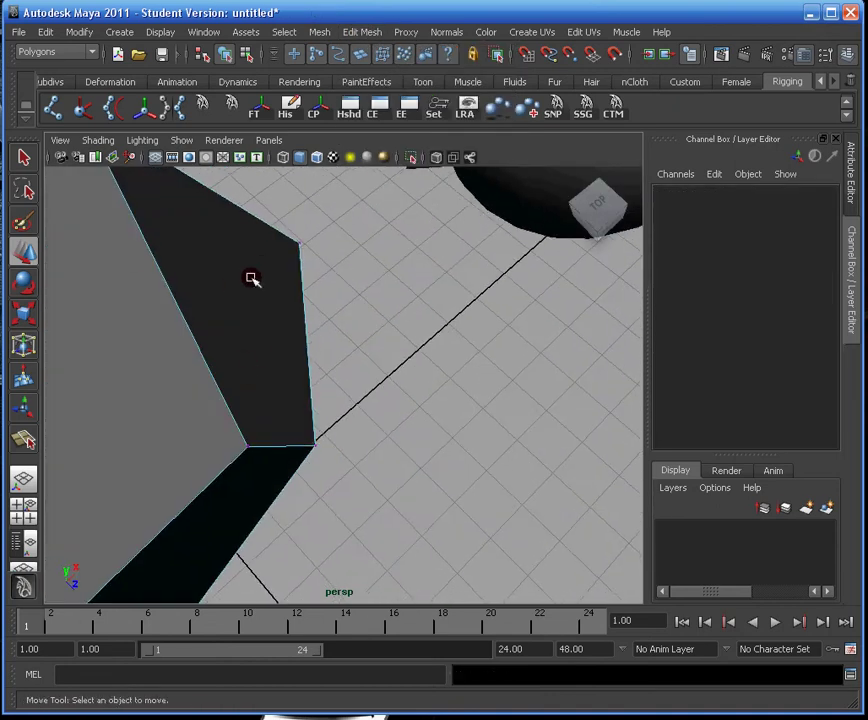
Step: Select the cube's bent side face to inspect it, and undo the selection
{"action": "left_click", "coordinate": [241, 312]}
{"action": "left_click_drag", "start_coordinate": [372, 366], "coordinate": [355, 296], "text": "alt"}
{"action": "left_click_drag", "start_coordinate": [329, 422], "coordinate": [213, 252], "text": "alt"}
{"action": "key", "text": "ctrl+z"}
{"action": "key", "text": "ctrl+z"}
{"action": "key", "text": "ctrl+z"}
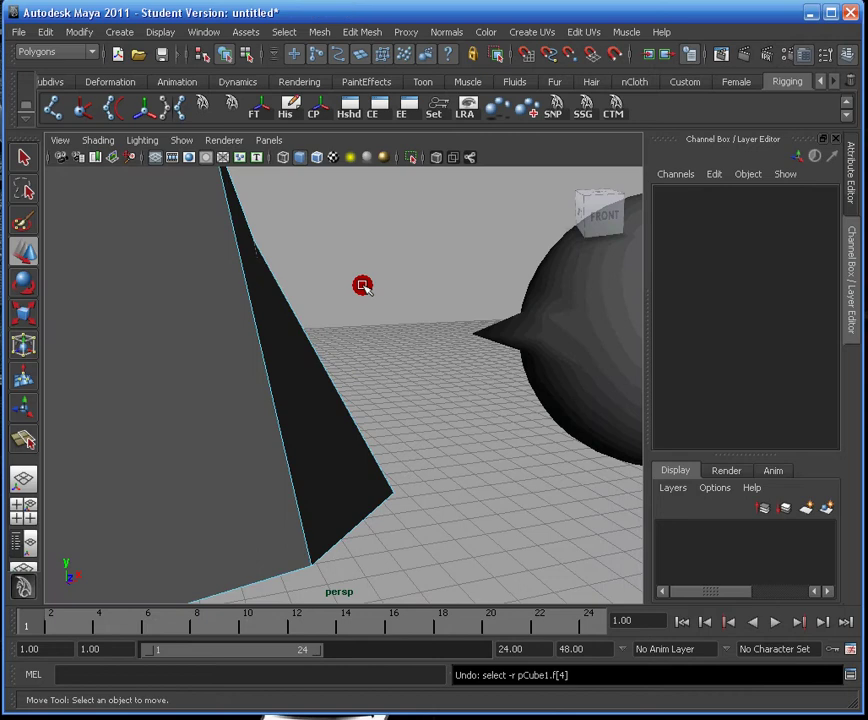
Step: Undo the removal of the crossing vertex and its diagonals on the cube's bent side face
{"action": "left_click_drag", "start_coordinate": [370, 285], "coordinate": [368, 317], "text": "alt"}
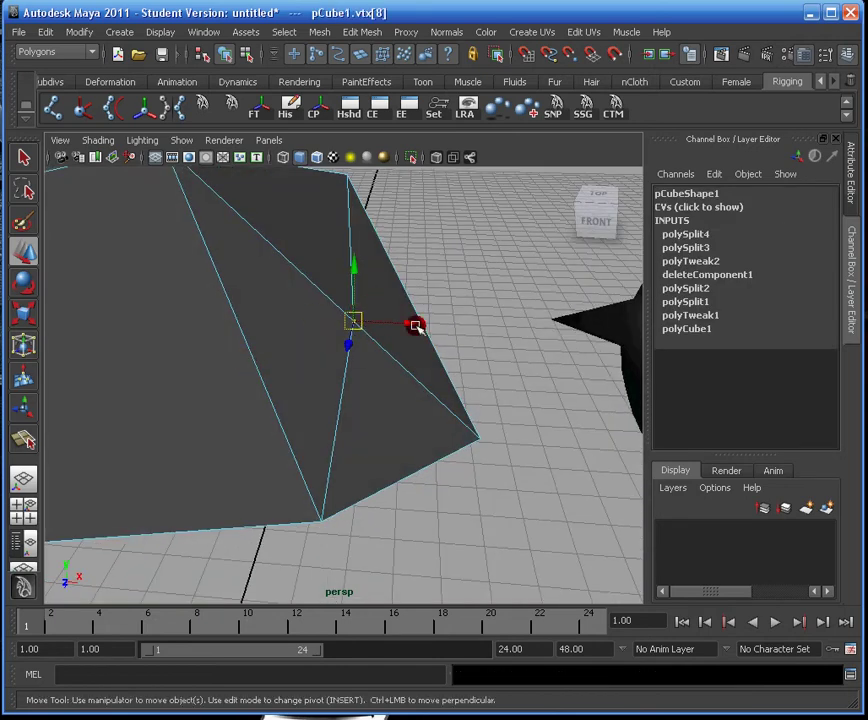
{"action": "key", "text": "ctrl+z"}
{"action": "key", "text": "ctrl+z"}
{"action": "left_click_drag", "start_coordinate": [430, 331], "coordinate": [426, 300], "text": "alt"}
Step: Move the sphere's pivot to the tip of its spike
{"action": "left_click", "coordinate": [547, 295]}
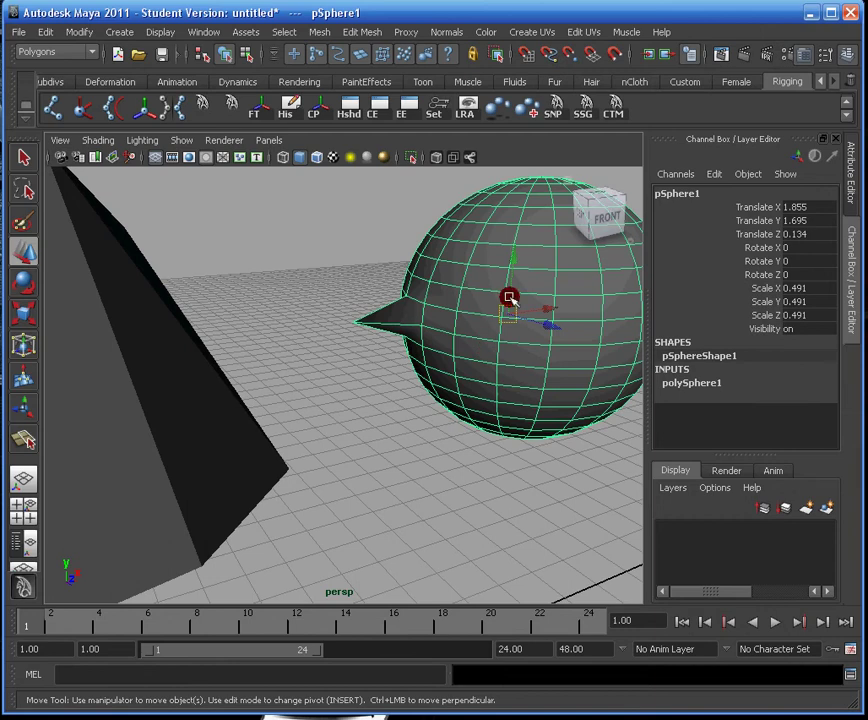
{"action": "key", "text": "Insert"}
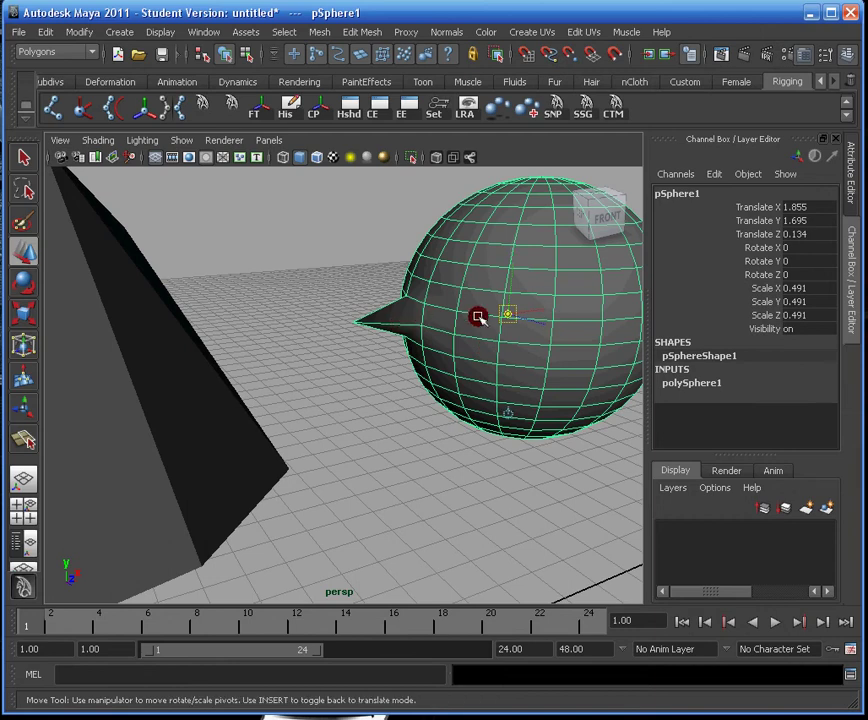
{"action": "left_click_drag", "start_coordinate": [504, 314], "coordinate": [362, 332]}
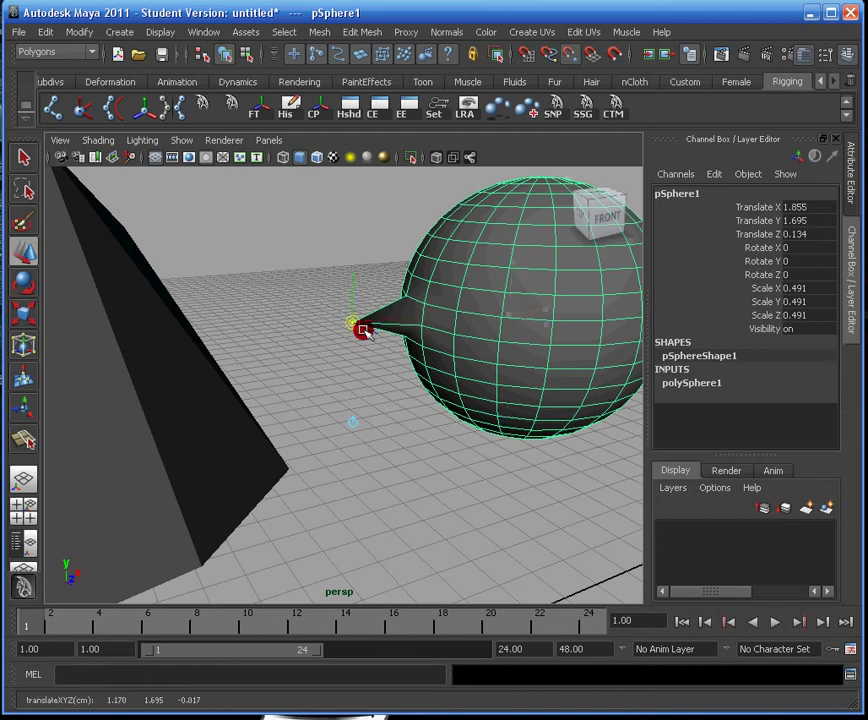
{"action": "key", "text": "Insert"}
Step: Move the sphere so its spike tip snaps onto the crossing vertex of the cube's bent side face
{"action": "left_click_drag", "start_coordinate": [441, 270], "coordinate": [356, 275], "text": "alt"}
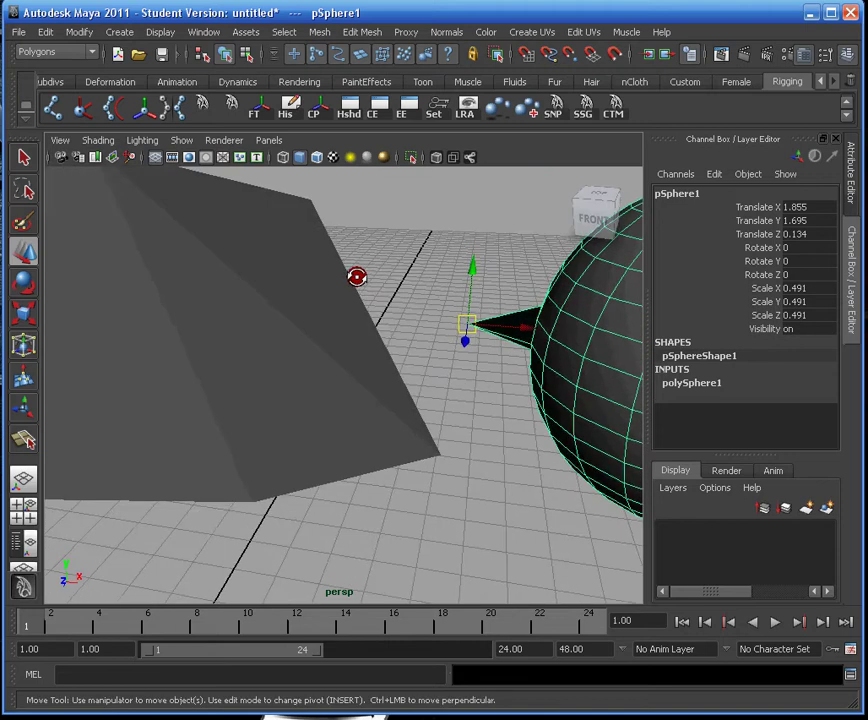
{"action": "middle_click_drag", "start_coordinate": [356, 275], "coordinate": [480, 386], "text": "alt"}
{"action": "right_click_drag", "start_coordinate": [480, 386], "coordinate": [533, 422], "text": "alt"}
{"action": "left_click", "coordinate": [248, 396]}
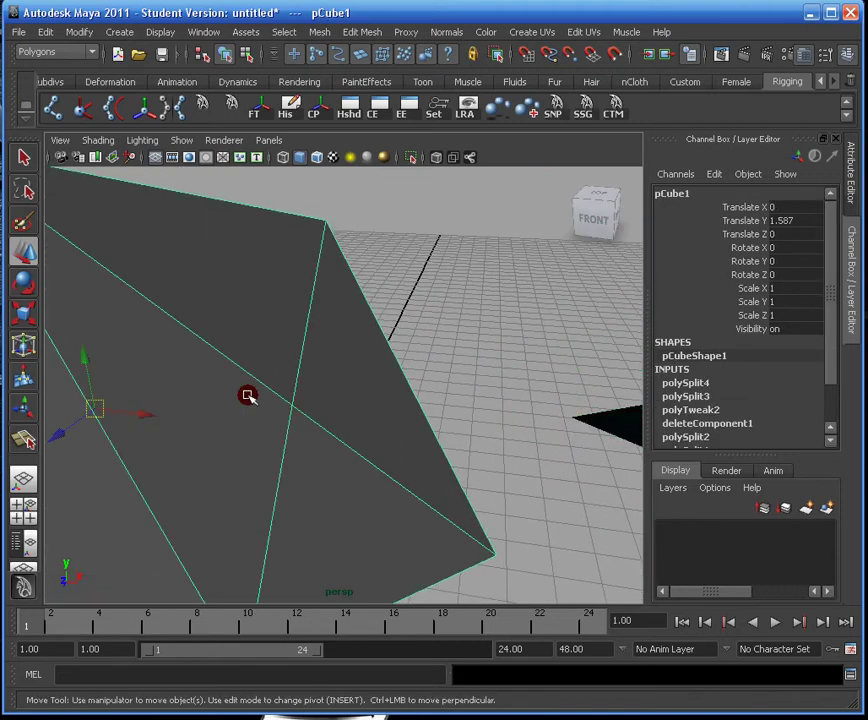
{"action": "left_click", "coordinate": [603, 426]}
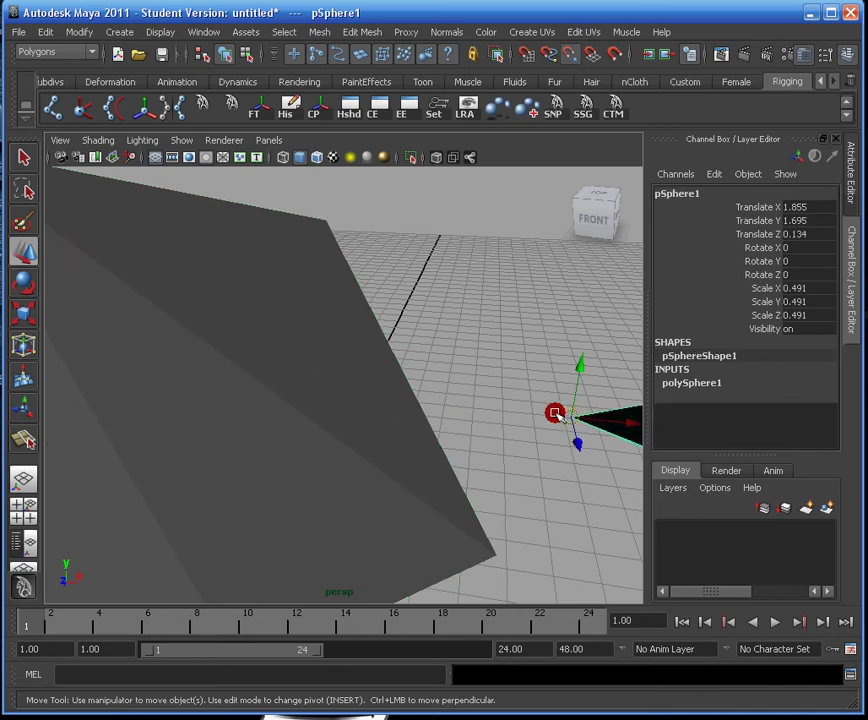
{"action": "left_click_drag", "start_coordinate": [560, 417], "coordinate": [281, 388]}
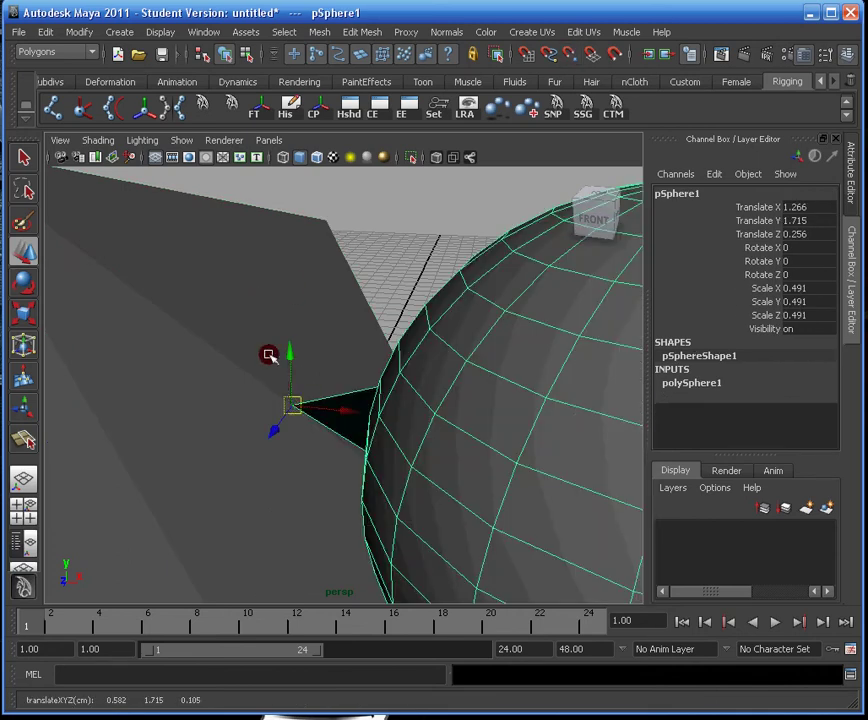
{"action": "left_click_drag", "start_coordinate": [244, 345], "coordinate": [260, 349], "text": "alt"}
{"action": "middle_click_drag", "start_coordinate": [289, 369], "coordinate": [337, 330], "text": "alt"}
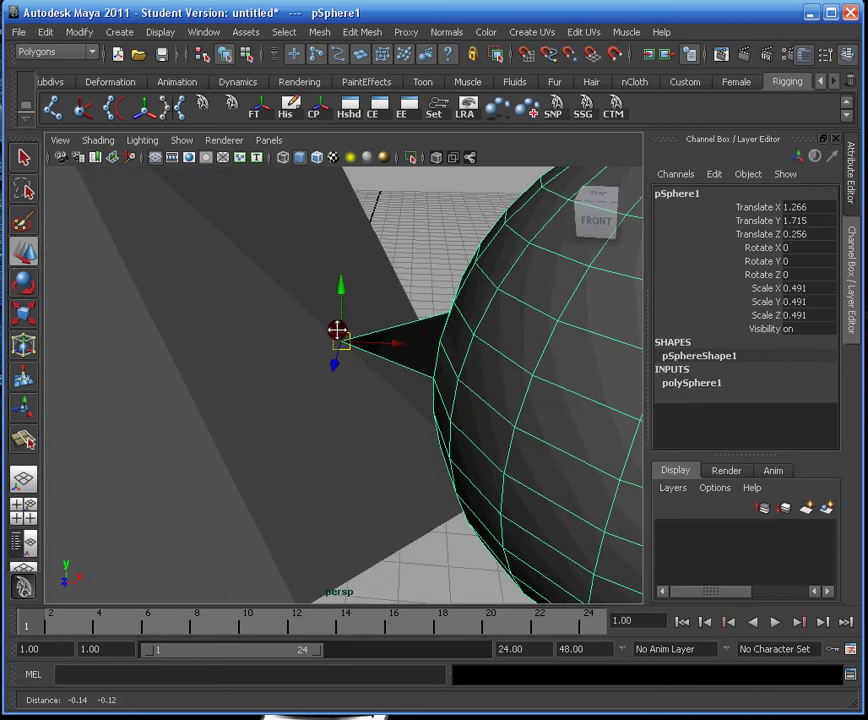
Step: Inspect where the sphere's spike tip meets the crossing vertex on the cube's side face
{"action": "left_click", "coordinate": [253, 320]}
{"action": "left_click_drag", "start_coordinate": [343, 341], "coordinate": [358, 358], "text": "alt"}
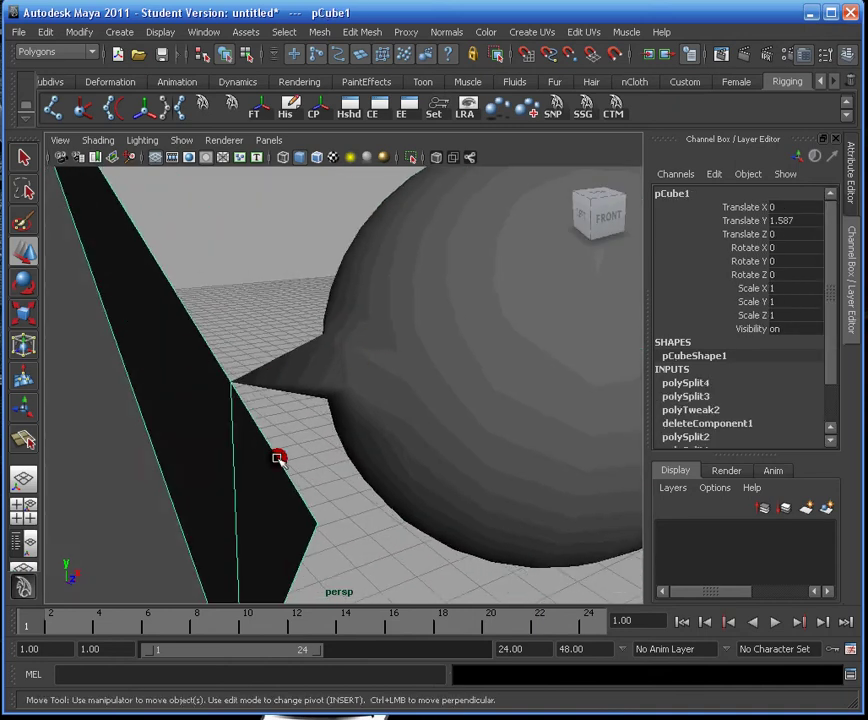
{"action": "left_click_drag", "start_coordinate": [198, 328], "coordinate": [251, 372], "text": "alt"}
{"action": "left_click", "coordinate": [213, 351]}
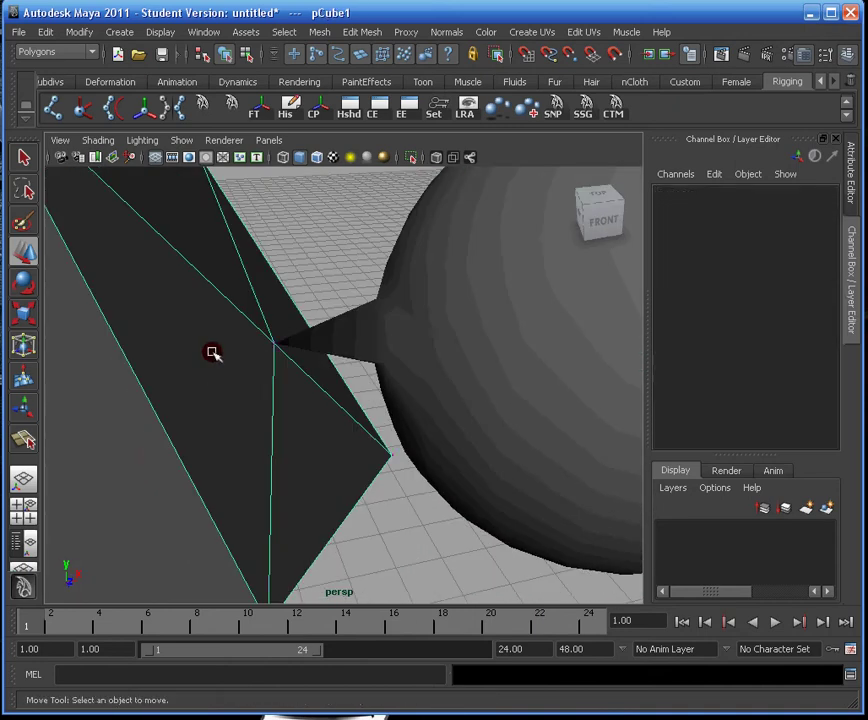
{"action": "left_click", "coordinate": [271, 343]}
{"action": "left_click", "coordinate": [265, 376]}
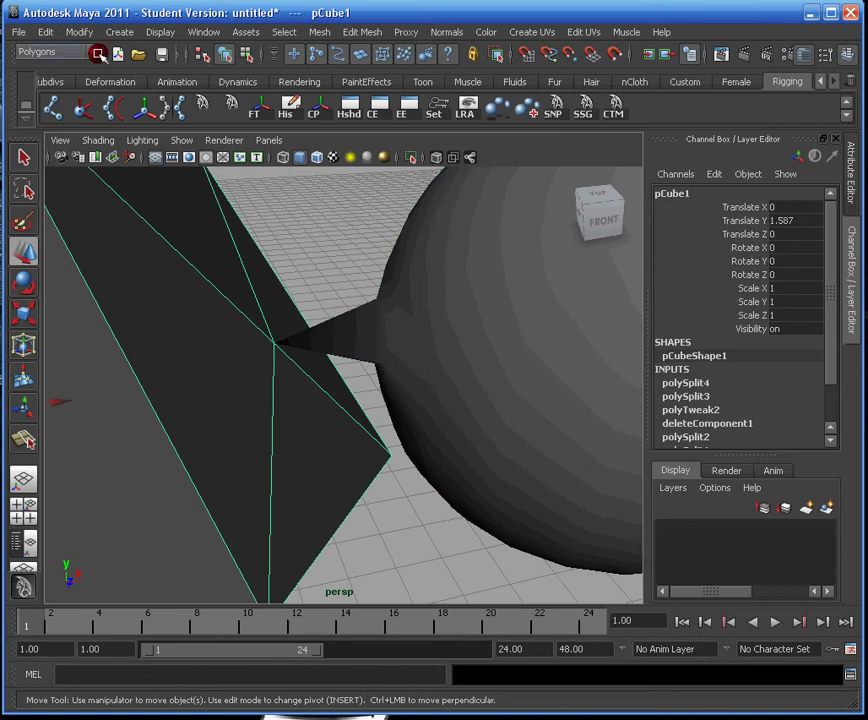
Step: Create a locator and move it near the crossing vertex, at about X 0.534, Y 1.66
{"action": "left_click", "coordinate": [119, 32]}
{"action": "left_click", "coordinate": [155, 320]}
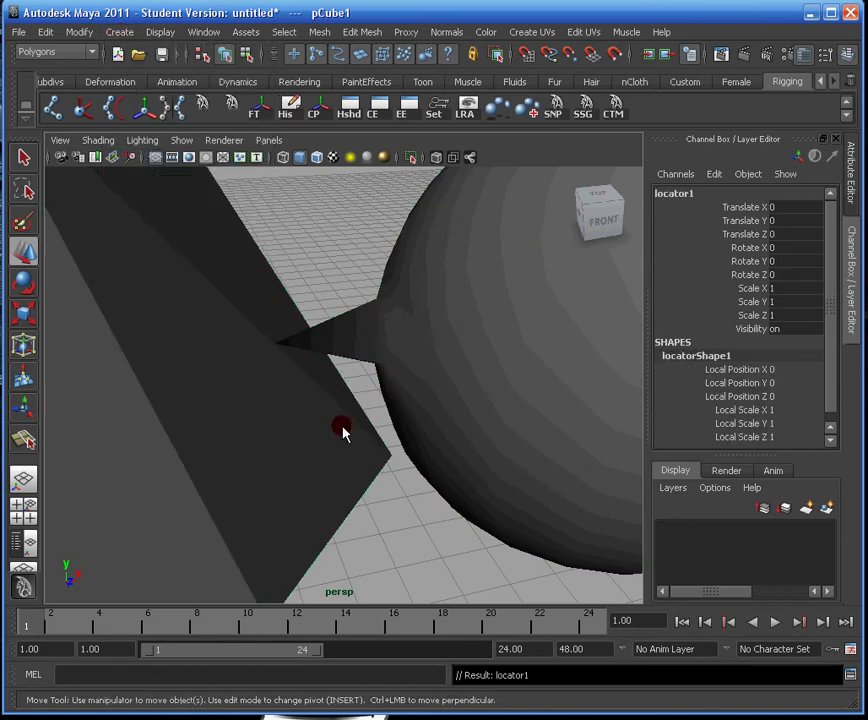
{"action": "right_click_drag", "start_coordinate": [411, 465], "coordinate": [203, 479], "text": "alt"}
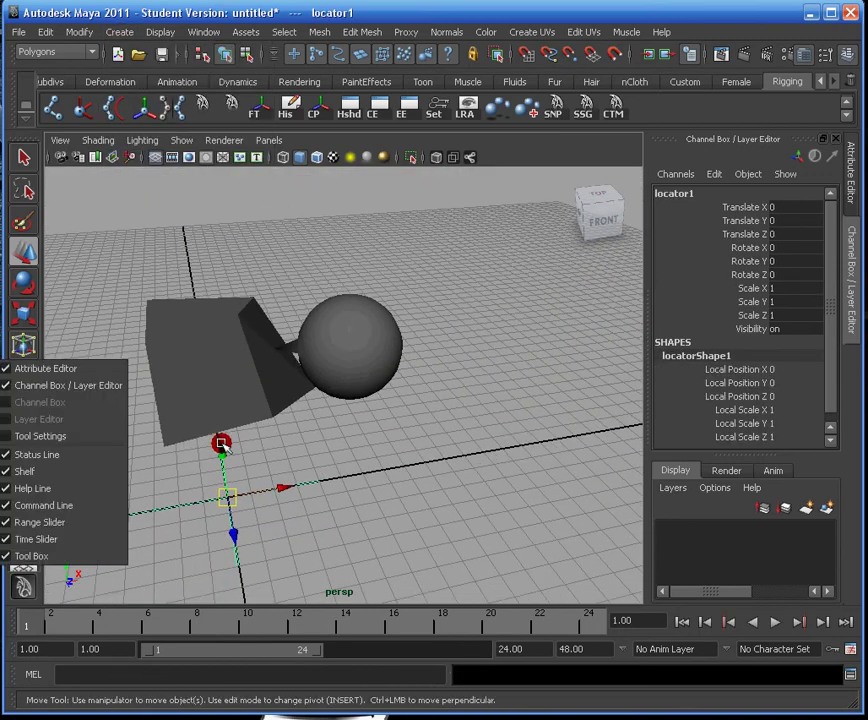
{"action": "left_click_drag", "start_coordinate": [222, 440], "coordinate": [318, 341]}
{"action": "left_click_drag", "start_coordinate": [231, 331], "coordinate": [170, 316], "text": "alt"}
{"action": "right_click_drag", "start_coordinate": [170, 316], "coordinate": [341, 438], "text": "alt"}
{"action": "middle_click_drag", "start_coordinate": [170, 249], "coordinate": [248, 328], "text": "alt"}
{"action": "left_click", "coordinate": [247, 327]}
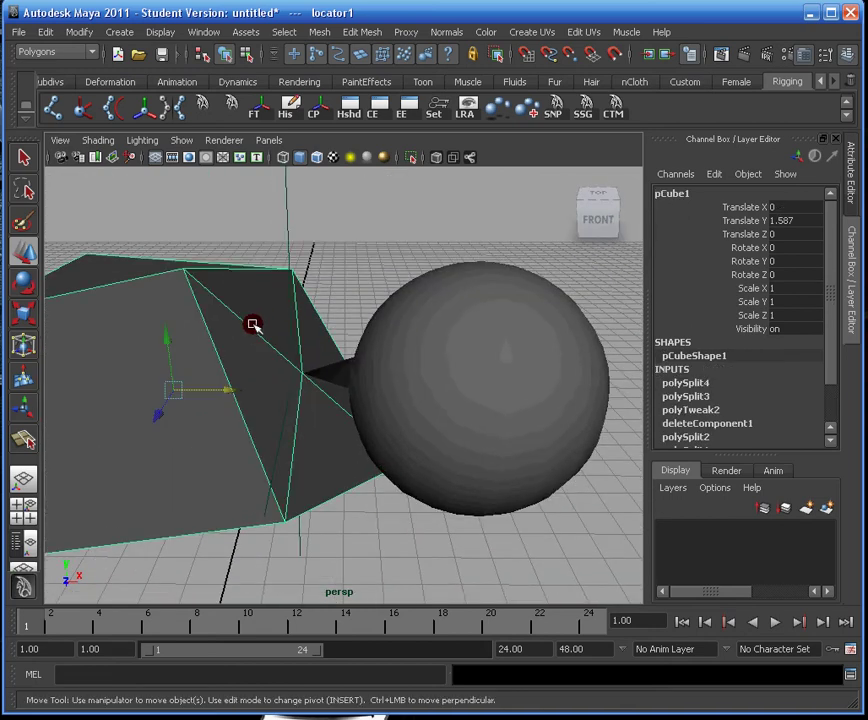
{"action": "left_click", "coordinate": [292, 227]}
{"action": "left_click", "coordinate": [288, 229]}
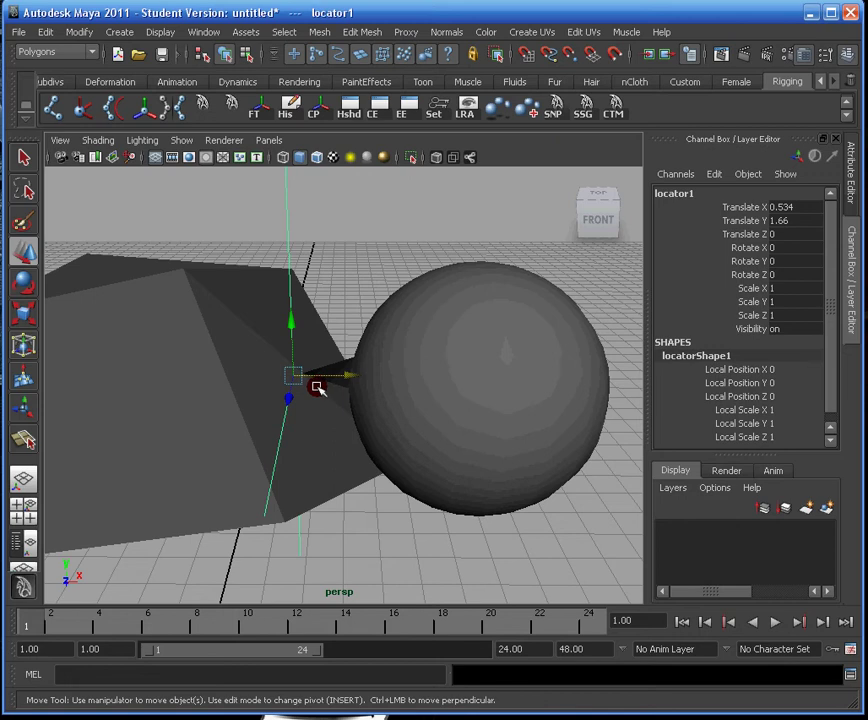
Step: Turn on Wireframe on Shaded and snap the locator to the upper front corner of the cube's side face
{"action": "left_click", "coordinate": [98, 140]}
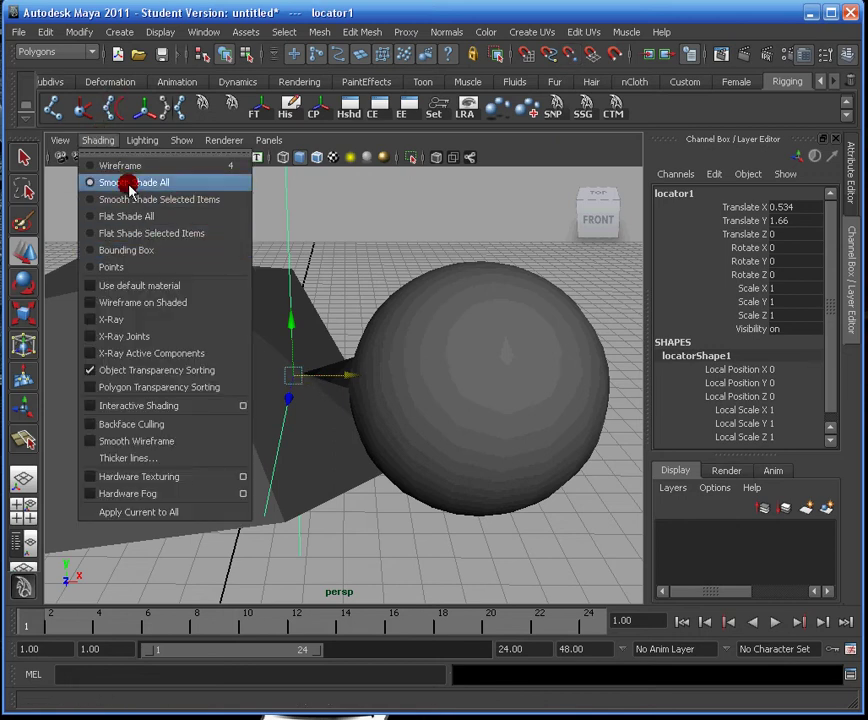
{"action": "left_click", "coordinate": [170, 302]}
{"action": "left_click_drag", "start_coordinate": [291, 376], "coordinate": [177, 269]}
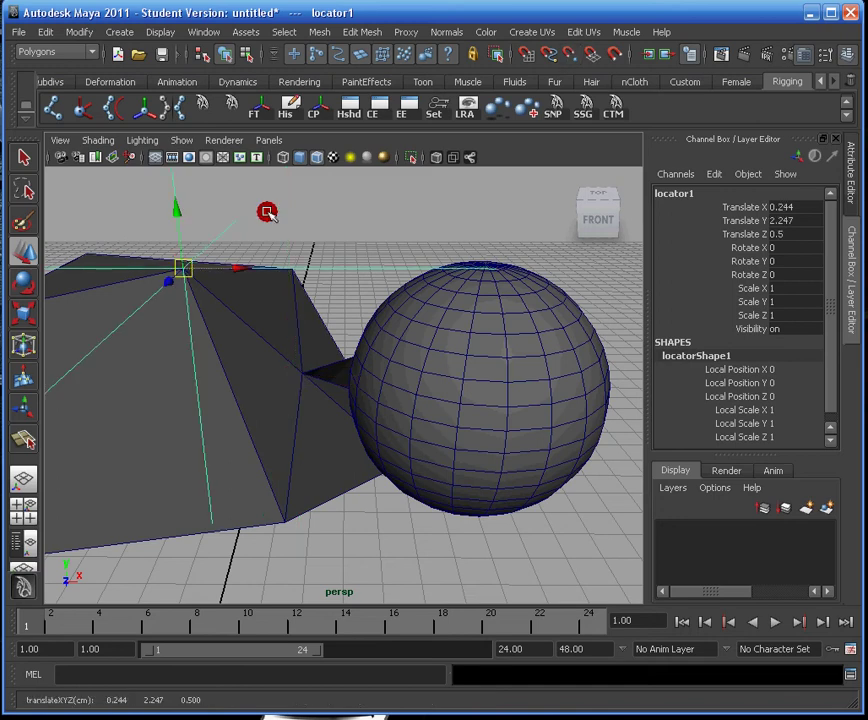
Step: Slide the locator along the side face's edges with curve snapping, placing it on the diagonal at about X 0.445, Y 1.931, Z 0.265
{"action": "right_click_drag", "start_coordinate": [267, 211], "coordinate": [425, 333], "text": "alt"}
{"action": "left_click_drag", "start_coordinate": [425, 333], "coordinate": [407, 337], "text": "alt"}
{"action": "middle_click_drag", "start_coordinate": [407, 337], "coordinate": [390, 272], "text": "alt"}
{"action": "left_click_drag", "start_coordinate": [174, 226], "coordinate": [196, 279]}
{"action": "middle_click_drag", "start_coordinate": [107, 304], "coordinate": [126, 510]}
{"action": "left_click_drag", "start_coordinate": [176, 397], "coordinate": [213, 420], "text": "alt"}
{"action": "middle_click_drag", "start_coordinate": [377, 450], "coordinate": [403, 523], "text": "alt"}
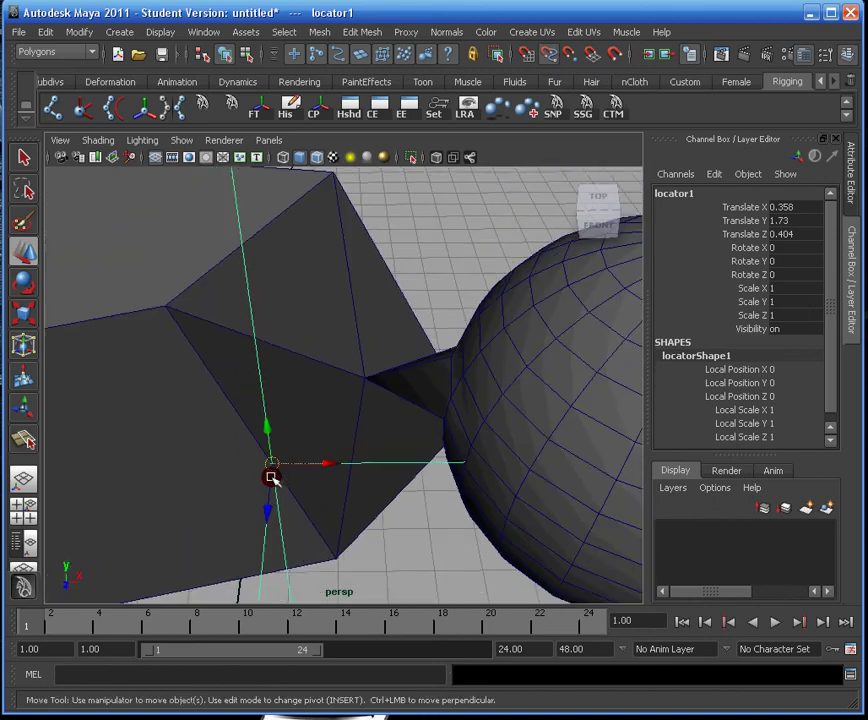
{"action": "left_click_drag", "start_coordinate": [267, 469], "coordinate": [190, 390]}
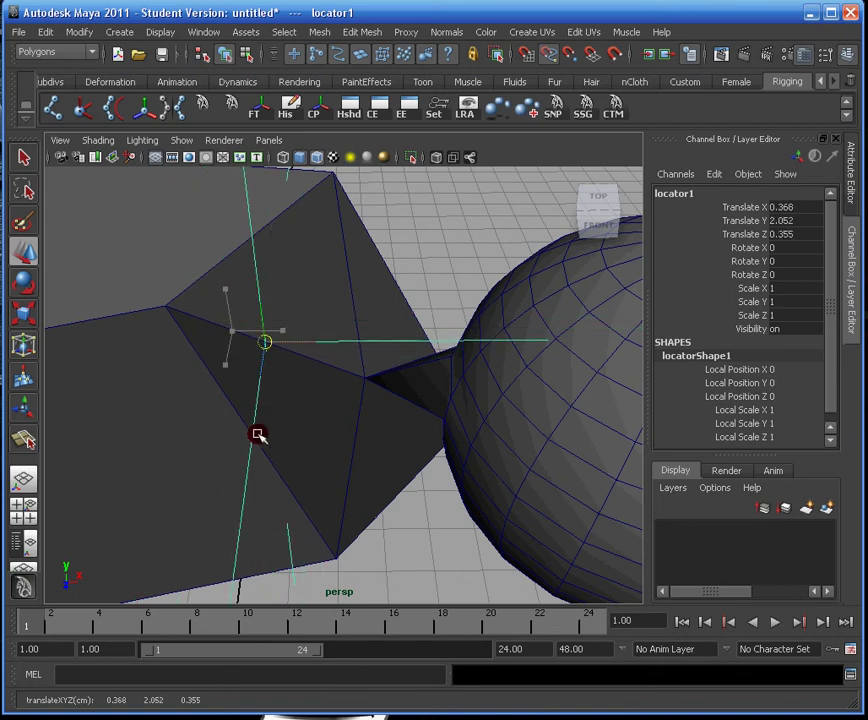
{"action": "middle_click_drag", "start_coordinate": [287, 452], "coordinate": [310, 484]}
{"action": "left_click_drag", "start_coordinate": [310, 484], "coordinate": [220, 380], "text": "alt"}
{"action": "middle_click_drag", "start_coordinate": [371, 418], "coordinate": [335, 343], "text": "alt"}
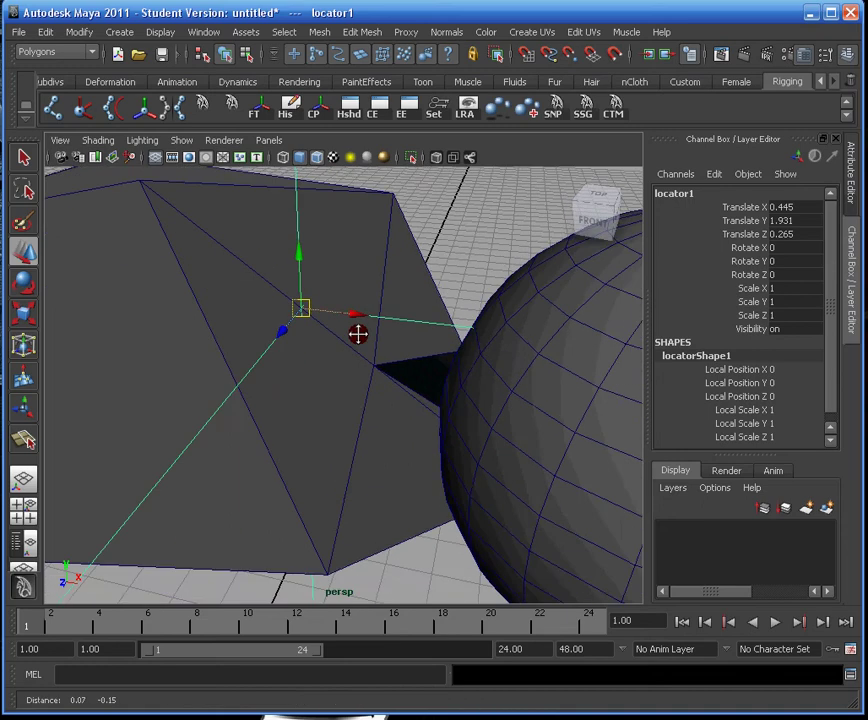
Step: Remove the vertex at the sphere's spike tip from the cube's side face with Delete Edge/Vertex
{"action": "left_click_drag", "start_coordinate": [336, 343], "coordinate": [360, 327], "text": "alt"}
{"action": "left_click_drag", "start_coordinate": [263, 385], "coordinate": [113, 308], "text": "alt"}
{"action": "left_click_drag", "start_coordinate": [238, 374], "coordinate": [163, 341], "text": "alt"}
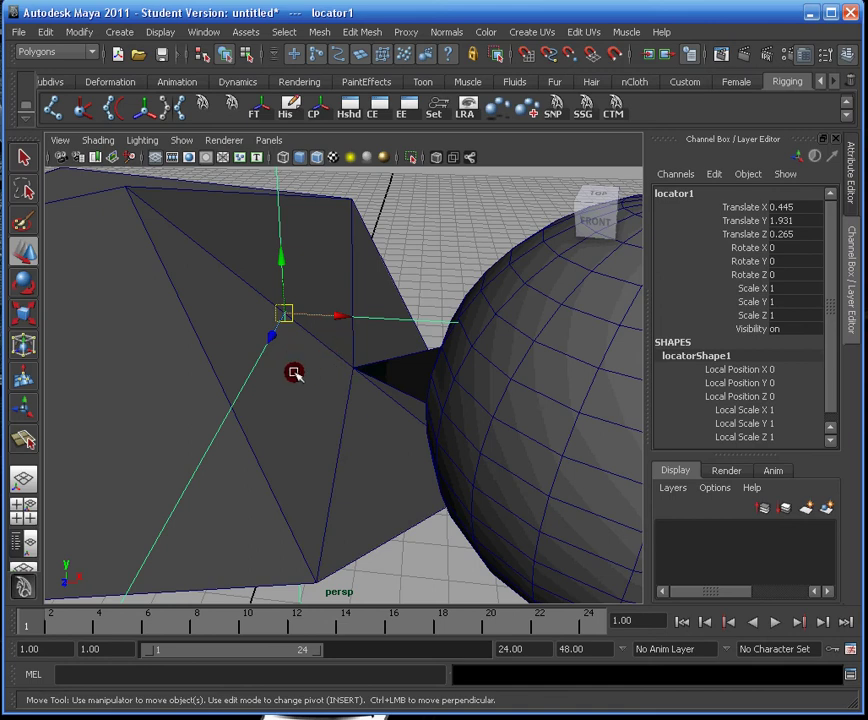
{"action": "right_click_drag", "start_coordinate": [294, 372], "coordinate": [371, 376]}
{"action": "left_click", "coordinate": [354, 369]}
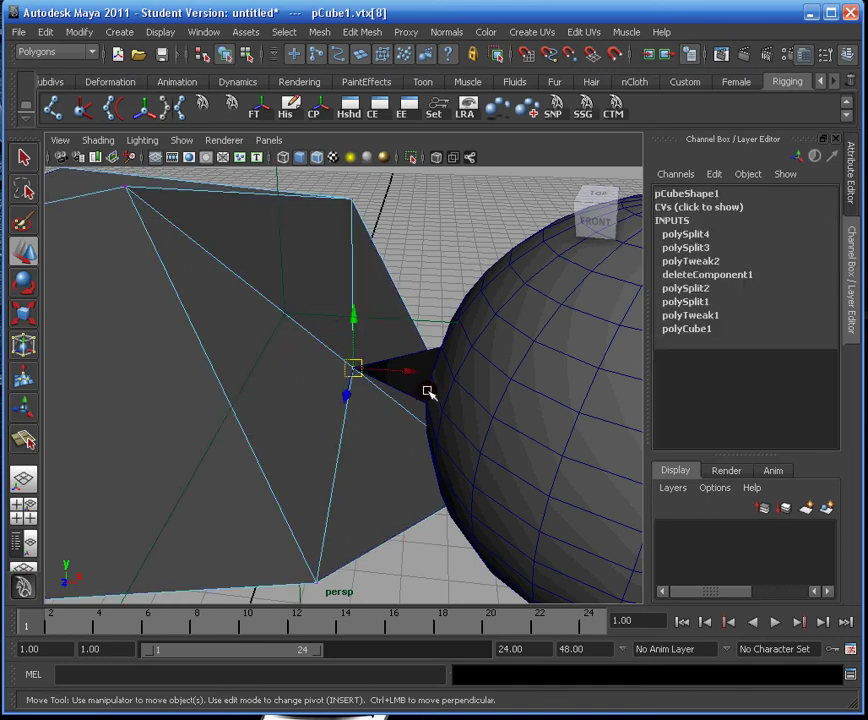
{"action": "left_click", "coordinate": [368, 32]}
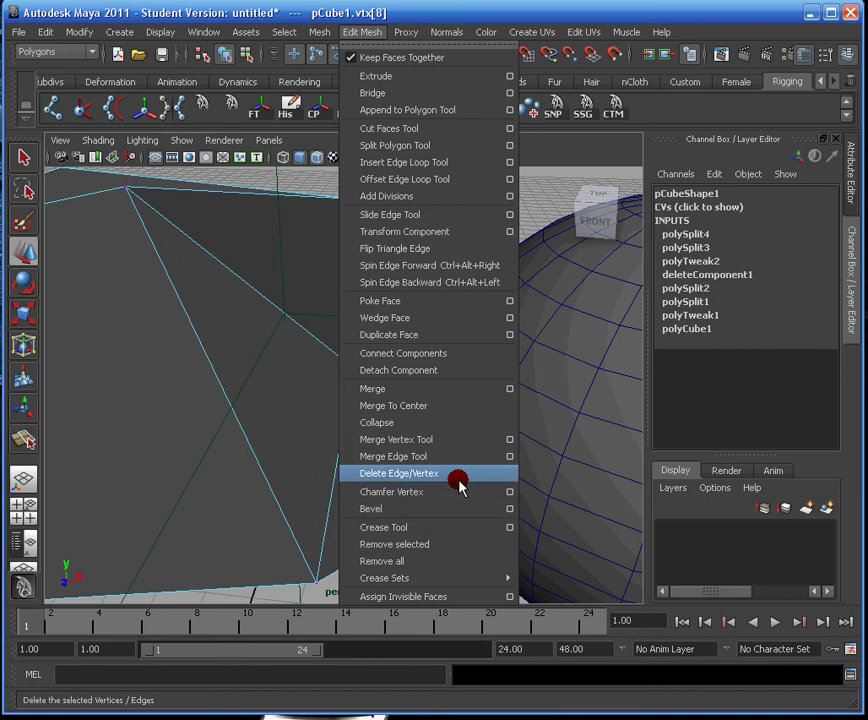
{"action": "left_click", "coordinate": [458, 483]}
Step: Examine from several angles how the undivided side face lies relative to the locator and the sphere's spike tip
{"action": "left_click_drag", "start_coordinate": [374, 395], "coordinate": [339, 285], "text": "alt"}
{"action": "right_click_drag", "start_coordinate": [339, 285], "coordinate": [455, 373], "text": "alt"}
{"action": "left_click", "coordinate": [258, 248]}
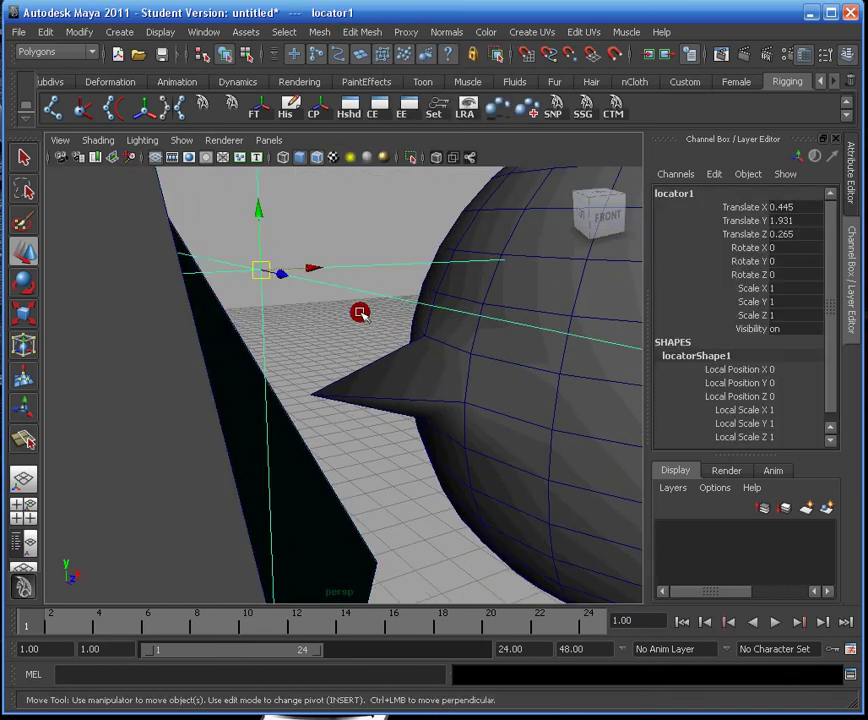
{"action": "left_click_drag", "start_coordinate": [366, 310], "coordinate": [430, 306], "text": "alt"}
{"action": "middle_click_drag", "start_coordinate": [300, 335], "coordinate": [416, 304], "text": "alt"}
{"action": "left_click_drag", "start_coordinate": [416, 304], "coordinate": [350, 310], "text": "alt"}
{"action": "middle_click_drag", "start_coordinate": [480, 300], "coordinate": [389, 363], "text": "alt"}
{"action": "left_click_drag", "start_coordinate": [389, 363], "coordinate": [362, 337], "text": "alt"}
{"action": "left_click", "coordinate": [343, 330]}
{"action": "right_click_drag", "start_coordinate": [362, 337], "coordinate": [242, 325], "text": "alt"}
{"action": "left_click_drag", "start_coordinate": [242, 325], "coordinate": [316, 333], "text": "alt"}
{"action": "right_click_drag", "start_coordinate": [316, 333], "coordinate": [432, 418], "text": "alt"}
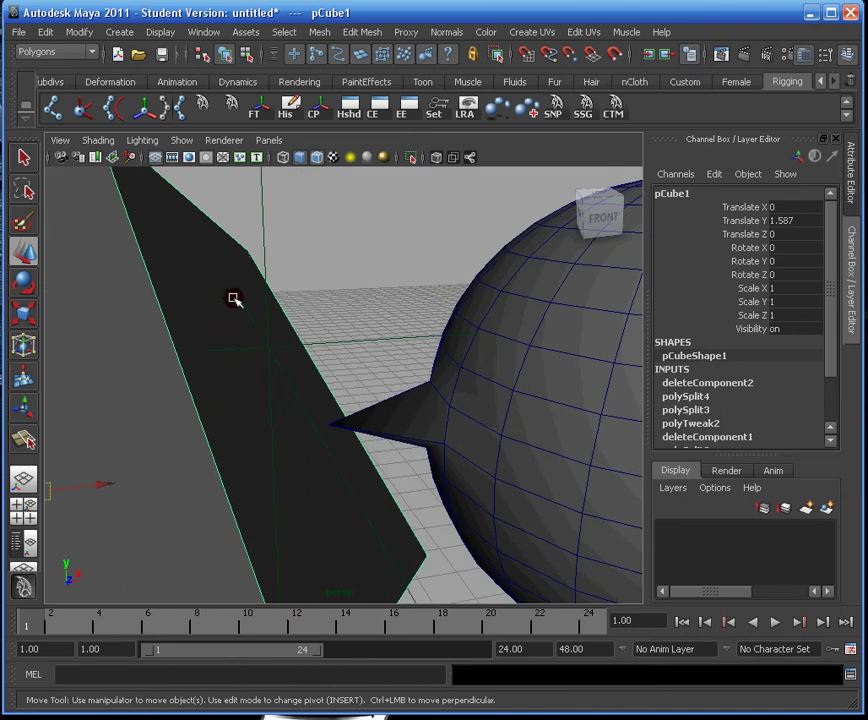
Step: Undo the latest selections and the vertex deletion on the cube's side face
{"action": "left_click", "coordinate": [333, 260]}
{"action": "key", "text": "ctrl+z"}
{"action": "key", "text": "ctrl+z"}
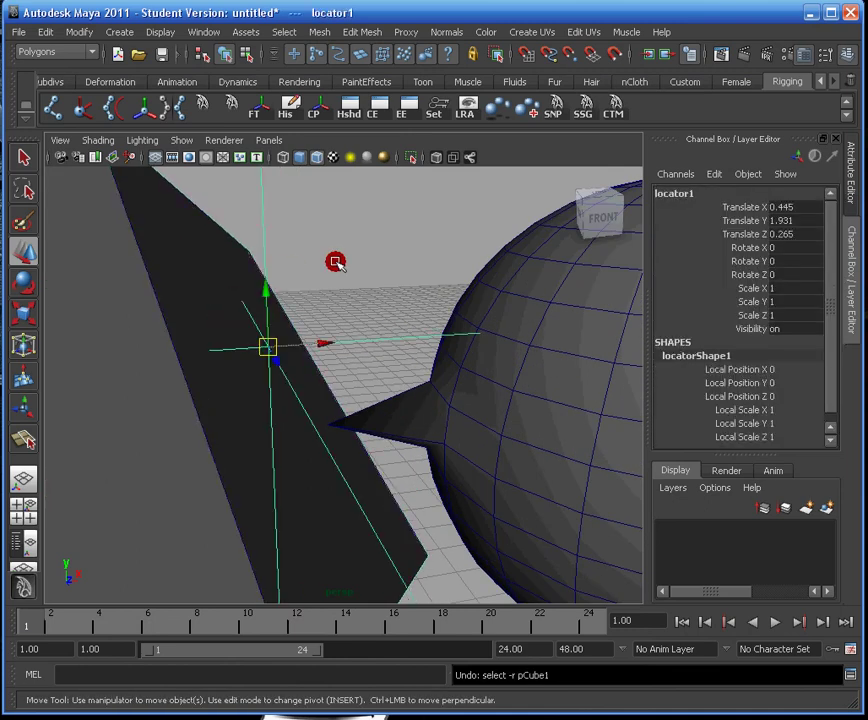
{"action": "key", "text": "ctrl+z"}
{"action": "key", "text": "ctrl+z"}
Step: Examine from several angles how the diagonals and crossing vertex shape the side face next to the locator and spike
{"action": "left_click_drag", "start_coordinate": [339, 258], "coordinate": [325, 267], "text": "alt"}
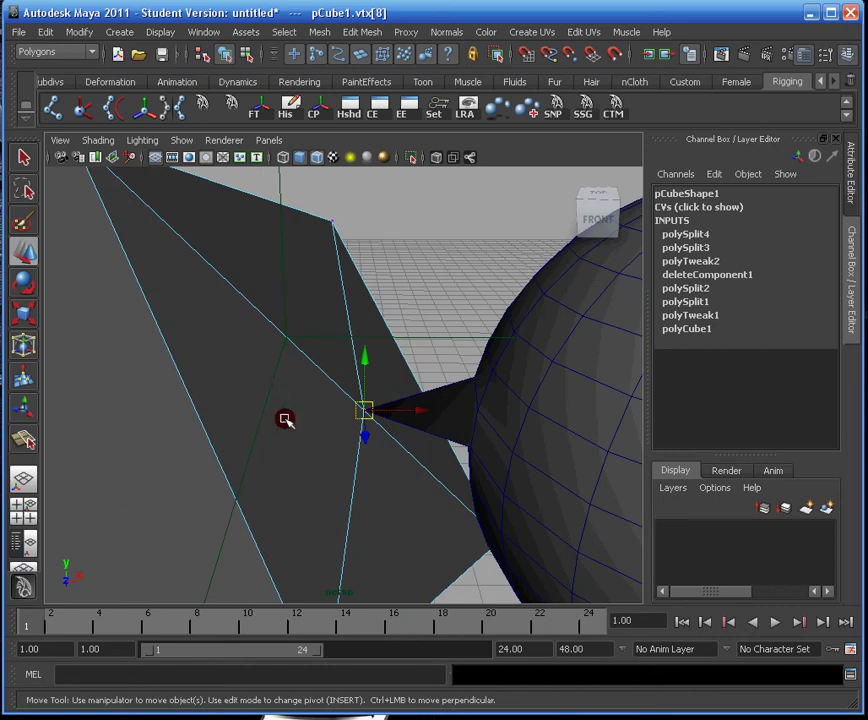
{"action": "mouse_move", "coordinate": [285, 420]}
{"action": "left_mouse_down", "text": "alt"}
{"action": "mouse_move", "coordinate": [273, 355]}
{"action": "mouse_move", "coordinate": [292, 400]}
{"action": "left_mouse_up", "text": "alt"}
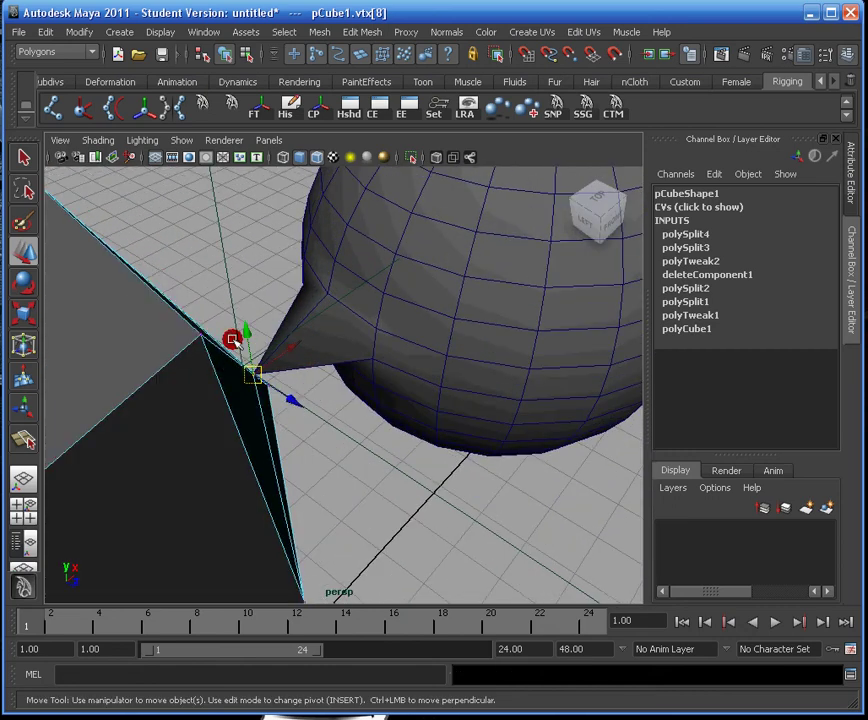
{"action": "left_click_drag", "start_coordinate": [218, 278], "coordinate": [283, 269], "text": "alt"}
{"action": "right_click_drag", "start_coordinate": [324, 281], "coordinate": [120, 252], "text": "alt"}
{"action": "left_click_drag", "start_coordinate": [165, 305], "coordinate": [242, 258], "text": "alt"}
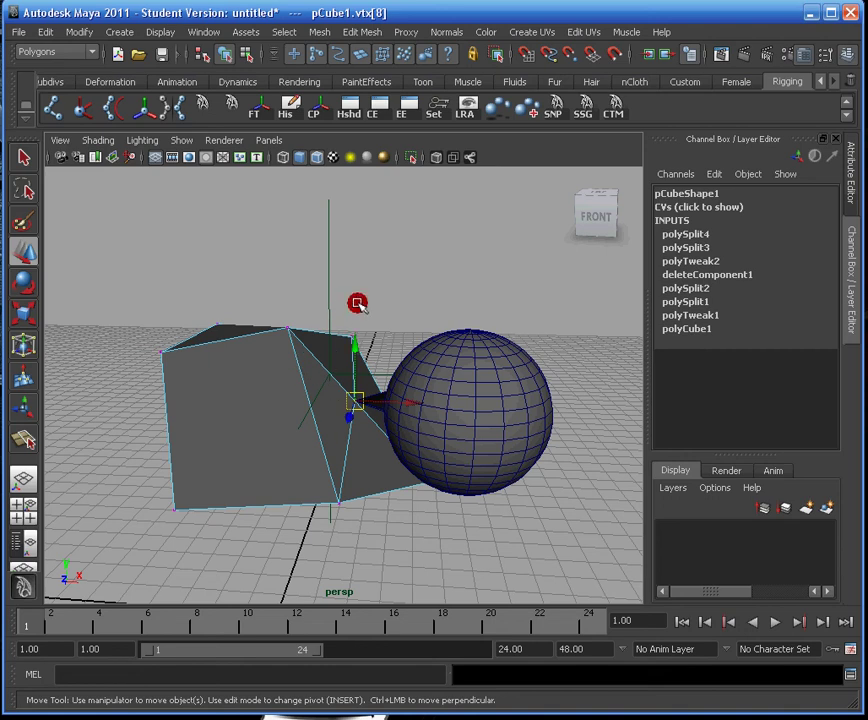
{"action": "left_click_drag", "start_coordinate": [409, 320], "coordinate": [409, 304], "text": "alt"}
{"action": "right_click_drag", "start_coordinate": [409, 304], "coordinate": [563, 414], "text": "alt"}
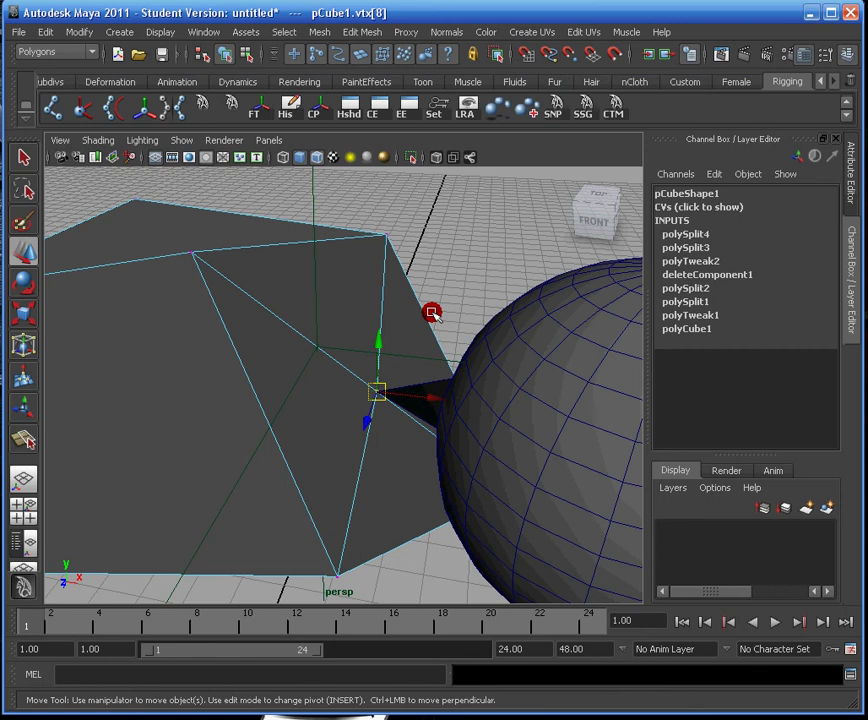